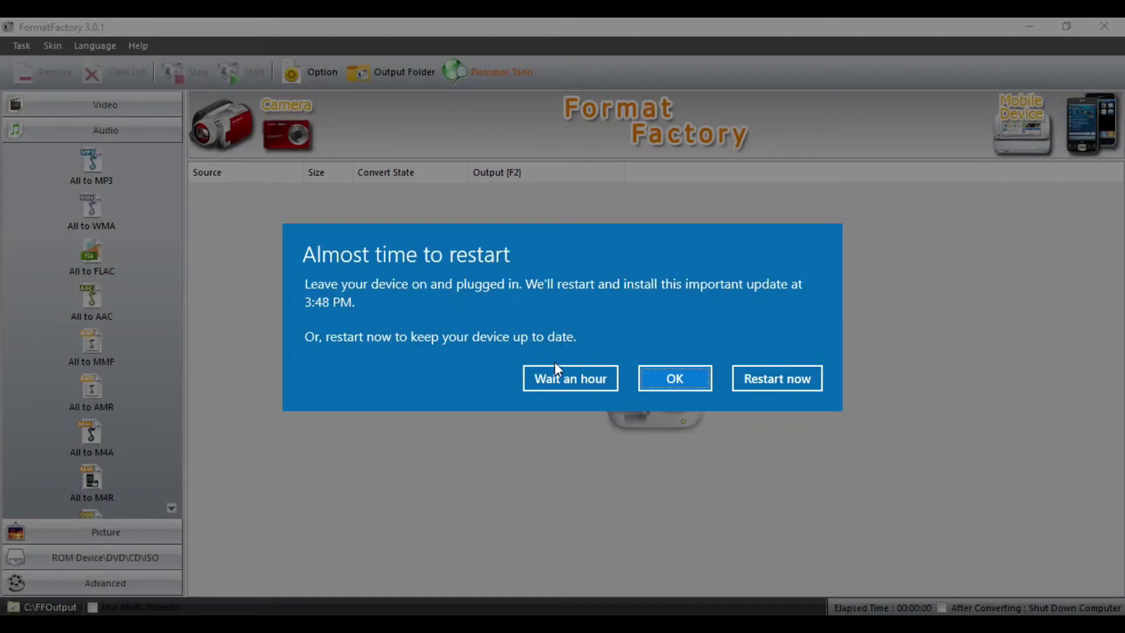
Postpone the pending Windows restart by an hour and look through the available video conversion formats
left_click(558, 377)
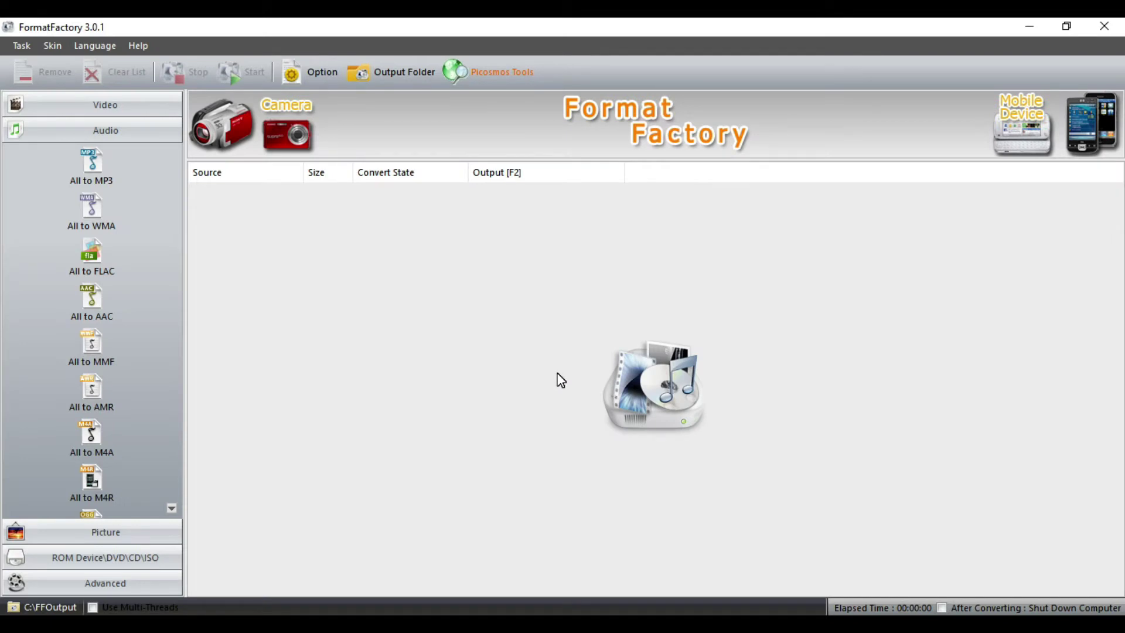
left_click(109, 109)
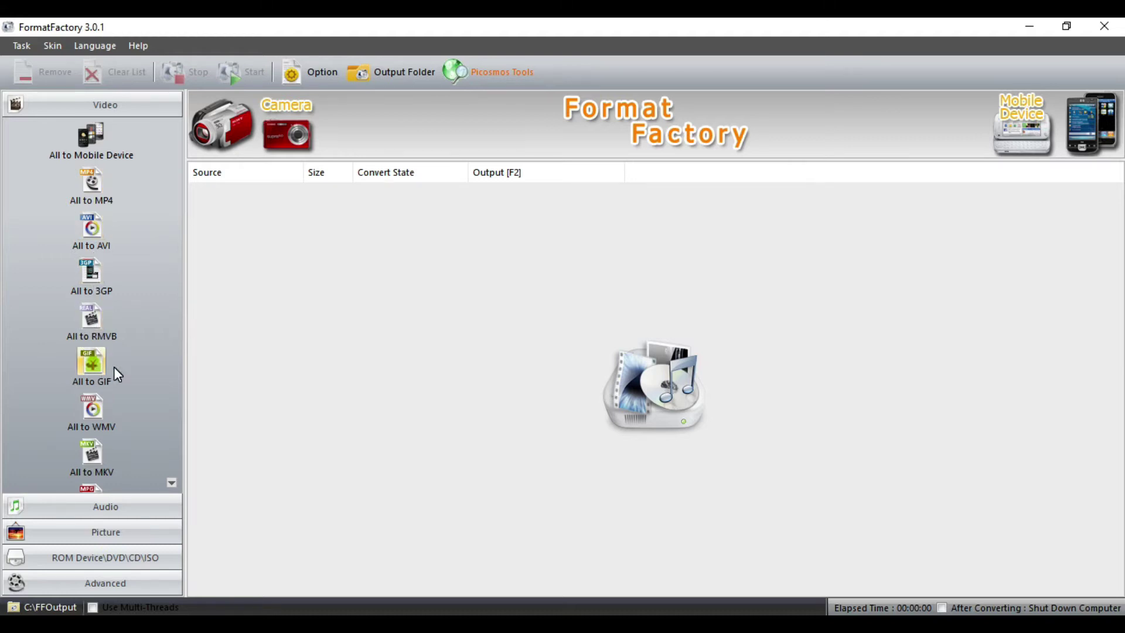
left_click(171, 483)
left_click(171, 482)
left_click(171, 482)
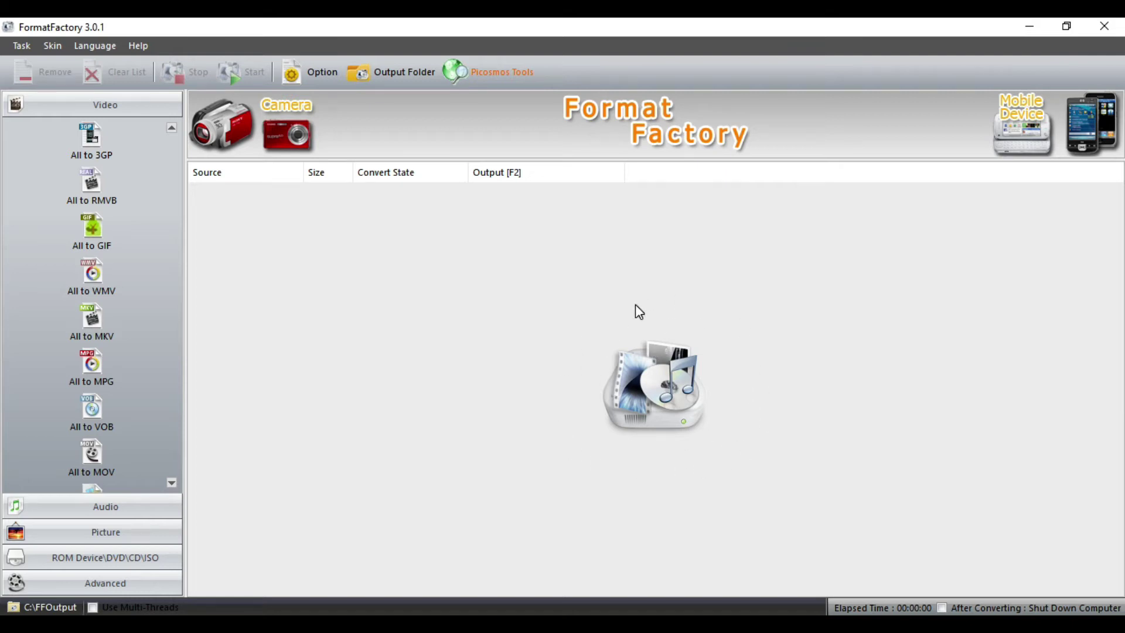
left_click(172, 129)
left_click(172, 129)
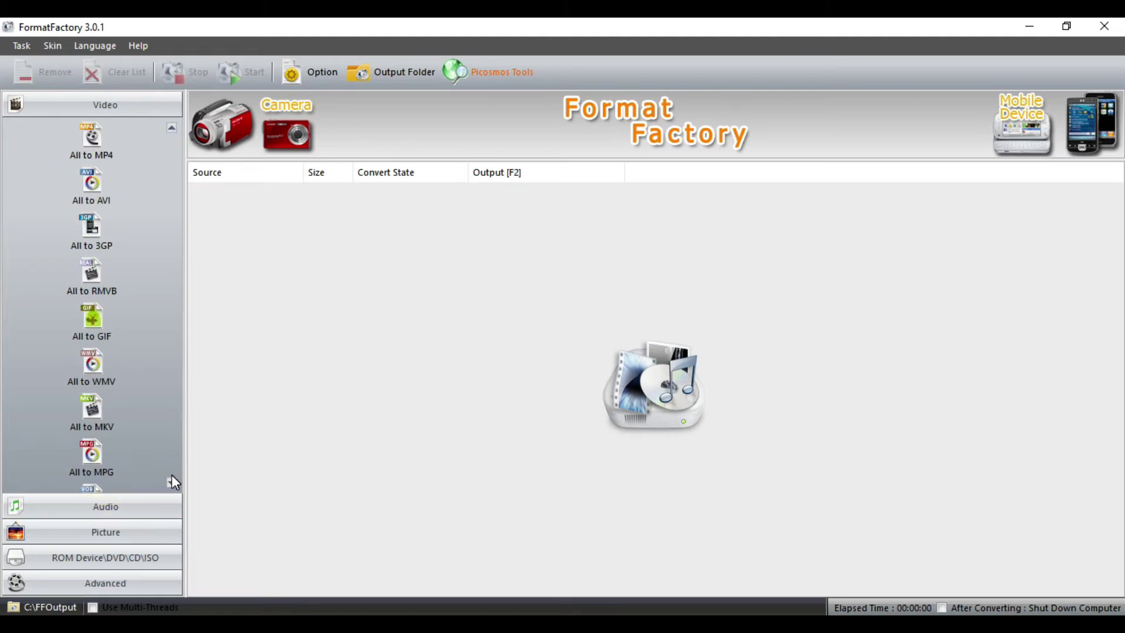
Look through the whole list of available audio conversion formats
left_click(162, 507)
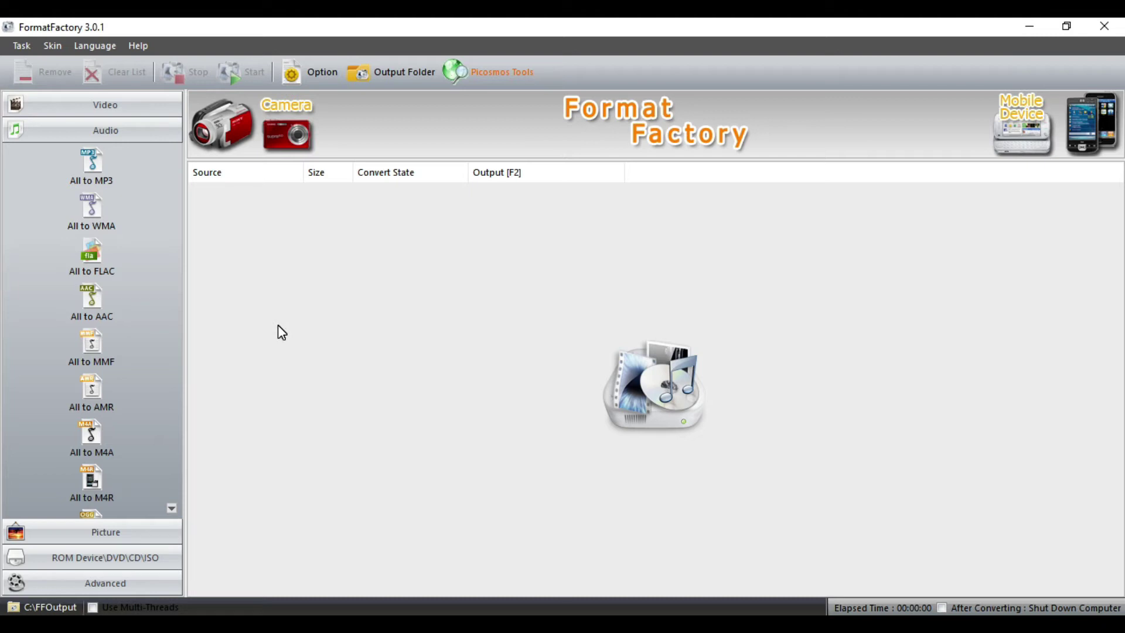
left_click(173, 508)
left_click(173, 508)
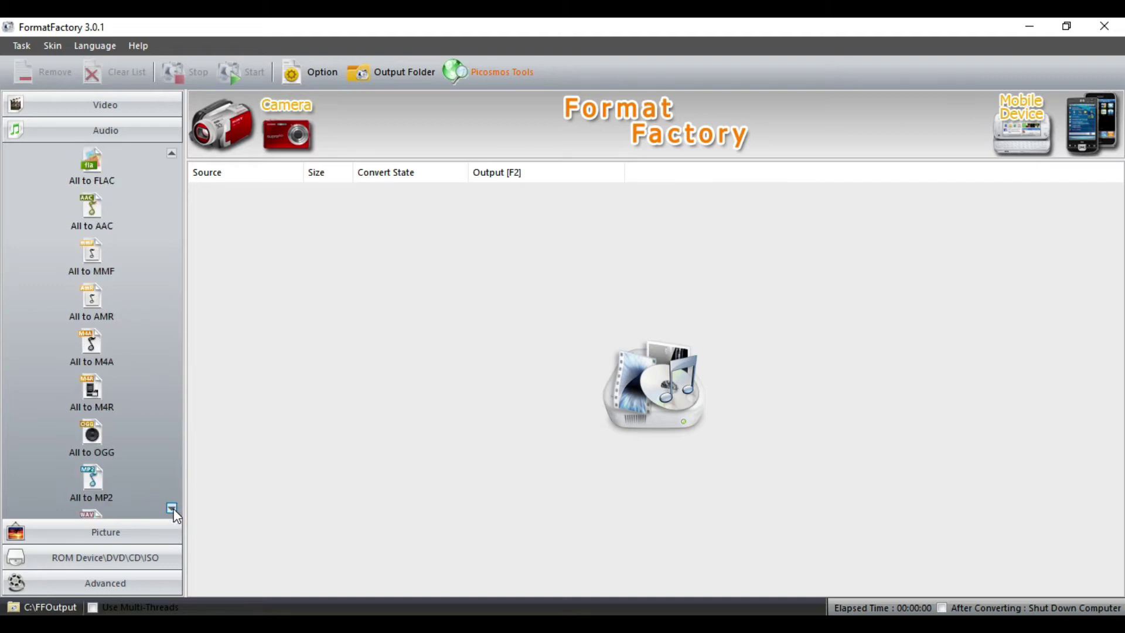
left_click(173, 509)
left_click(173, 508)
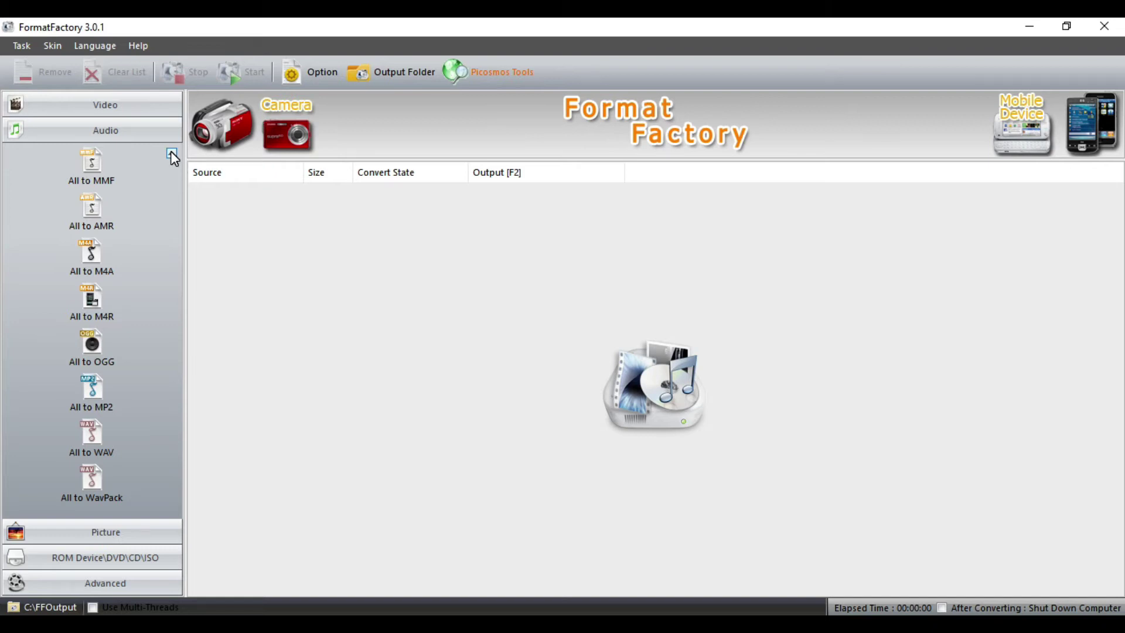
Examine the picture and ROM device conversion options, and return to the start of the audio format list
left_click(139, 534)
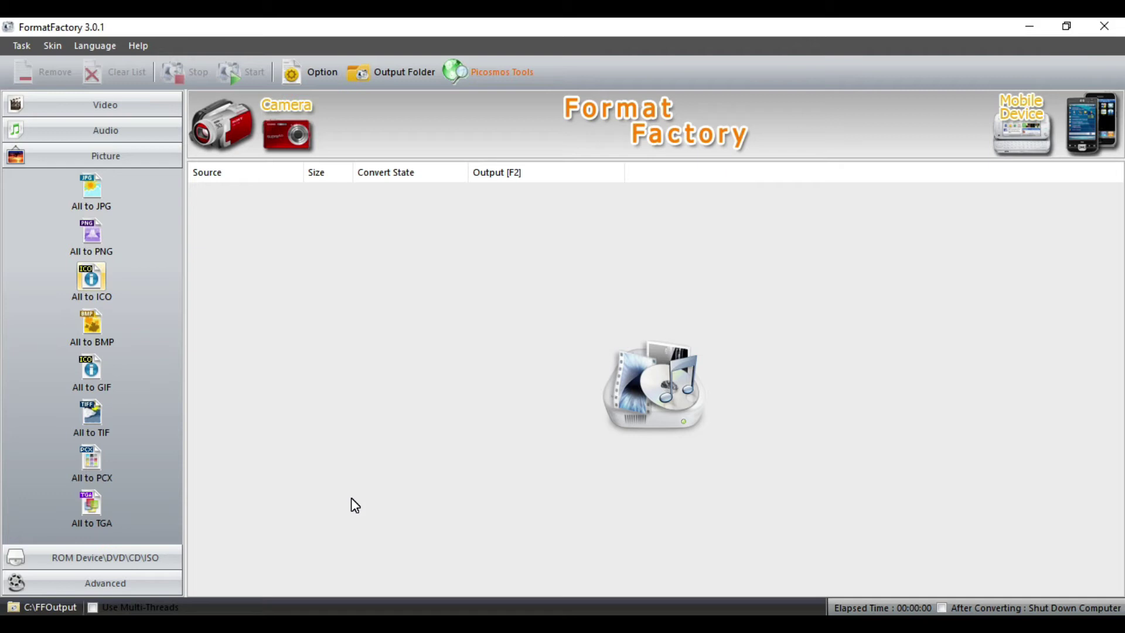
left_click(160, 559)
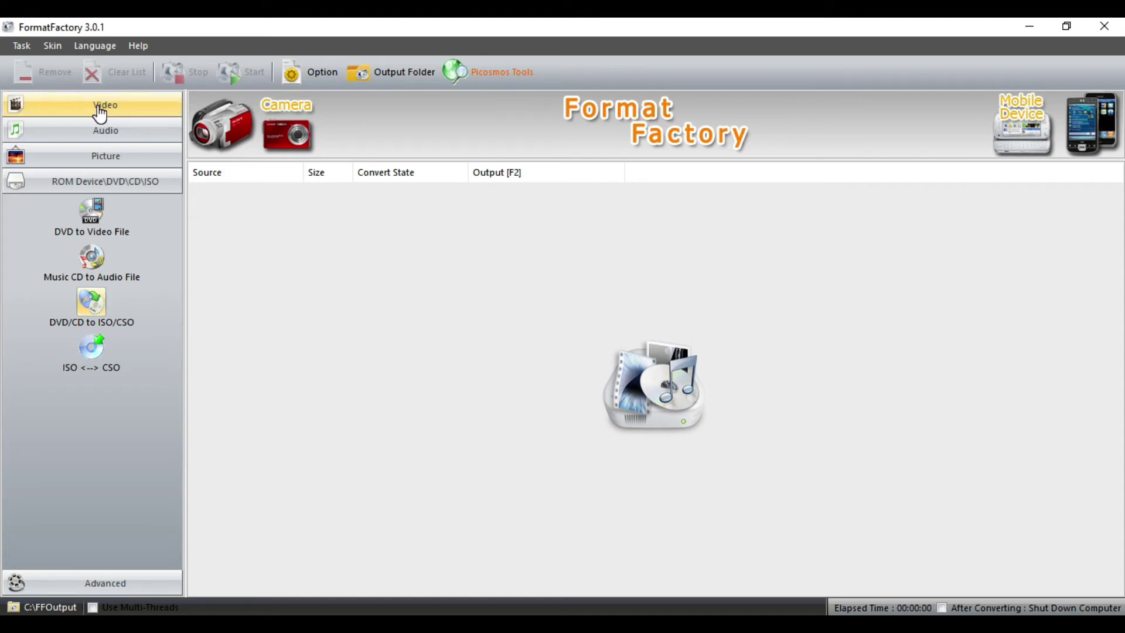
left_click(152, 107)
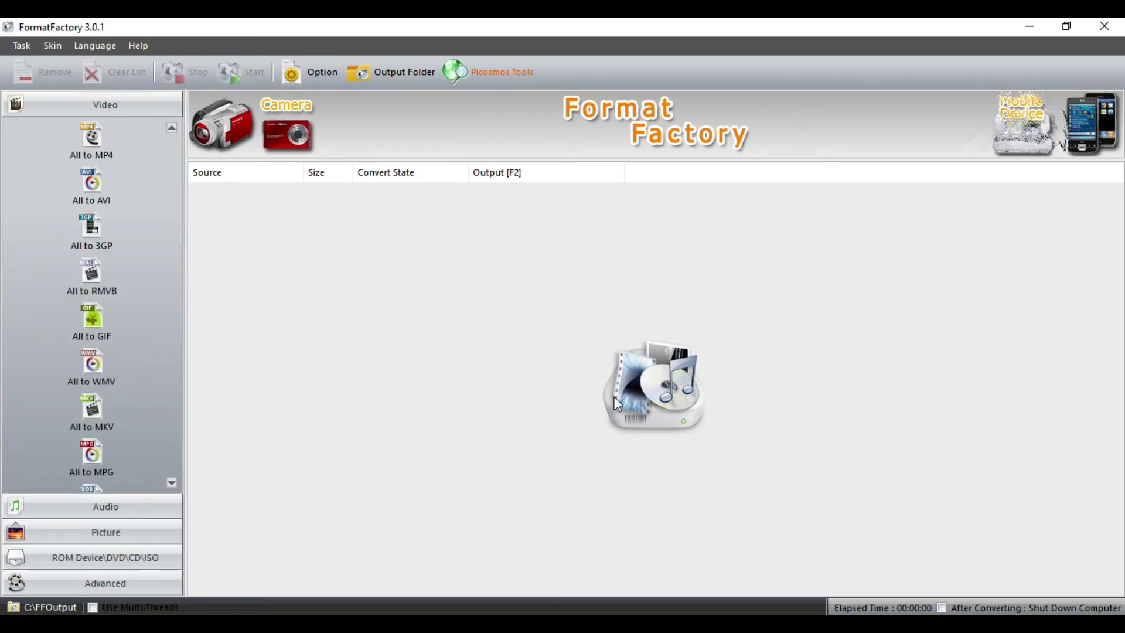
left_click(132, 508)
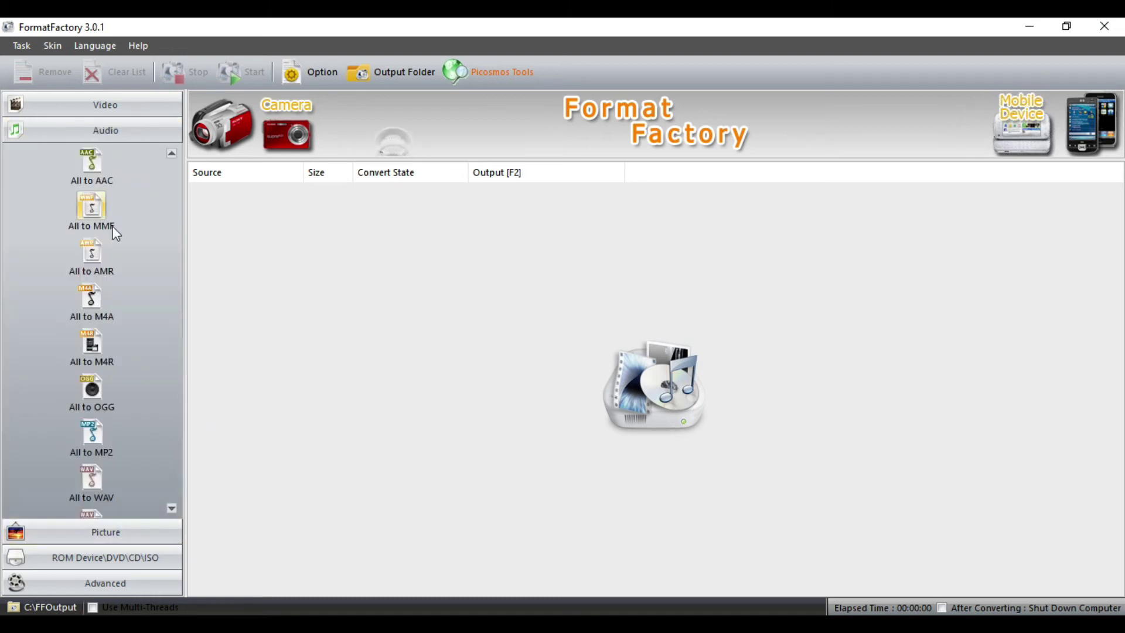
left_click(171, 154)
left_click(171, 154)
left_click(171, 154)
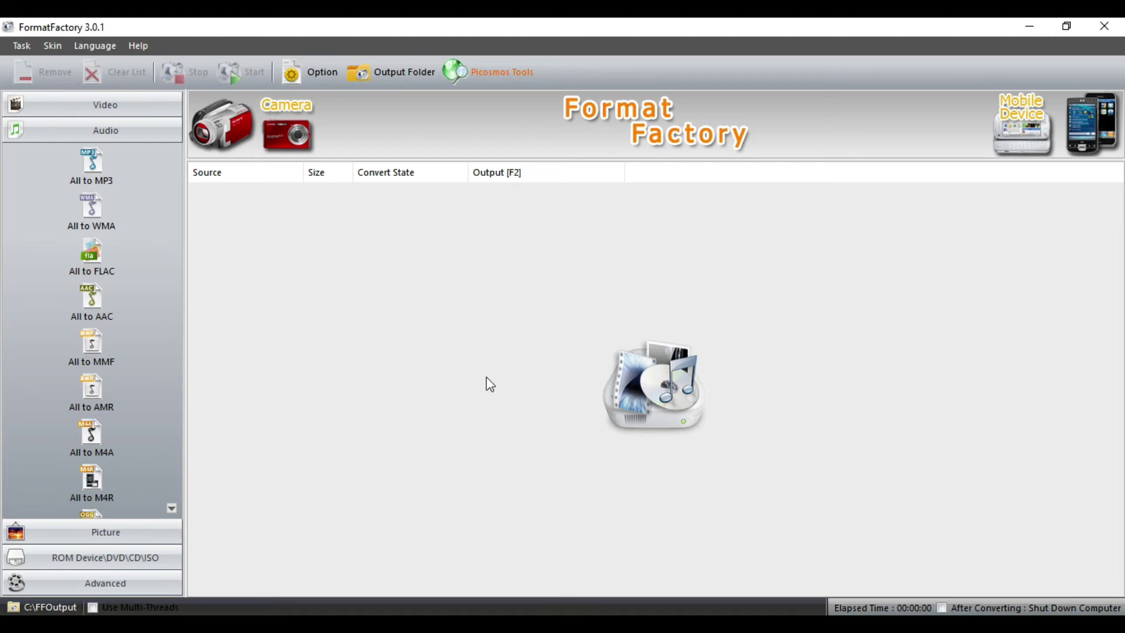
Play un full.mp4 from the un full folder in VLC to preview it, and close the player
left_click(135, 624)
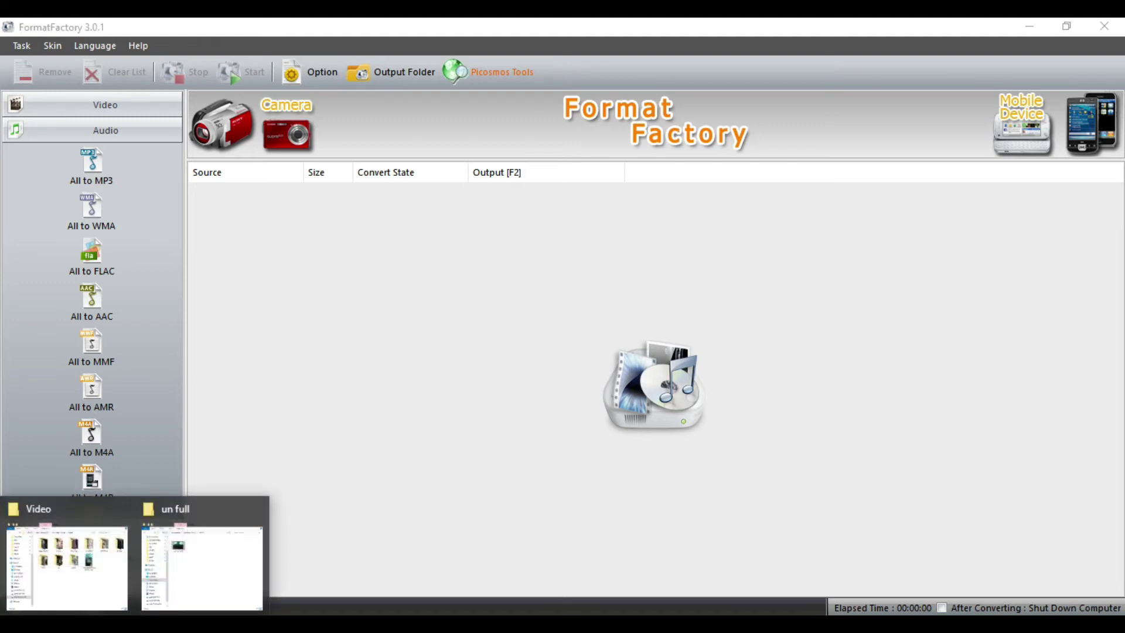
left_click(189, 557)
left_click(585, 214)
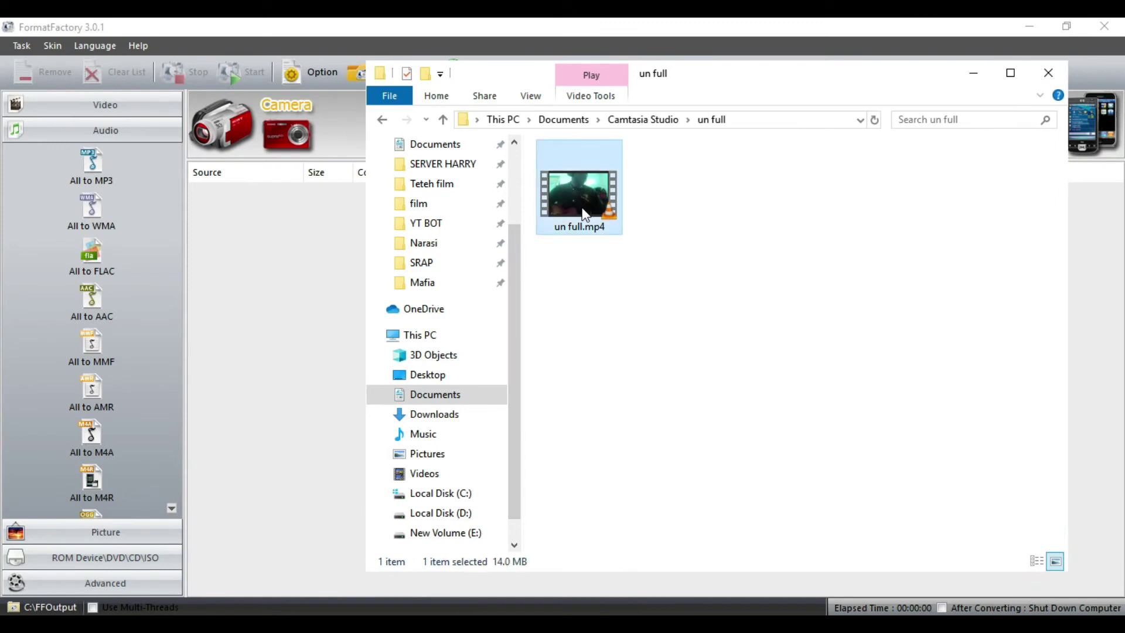
double_click(584, 213)
double_click(579, 187)
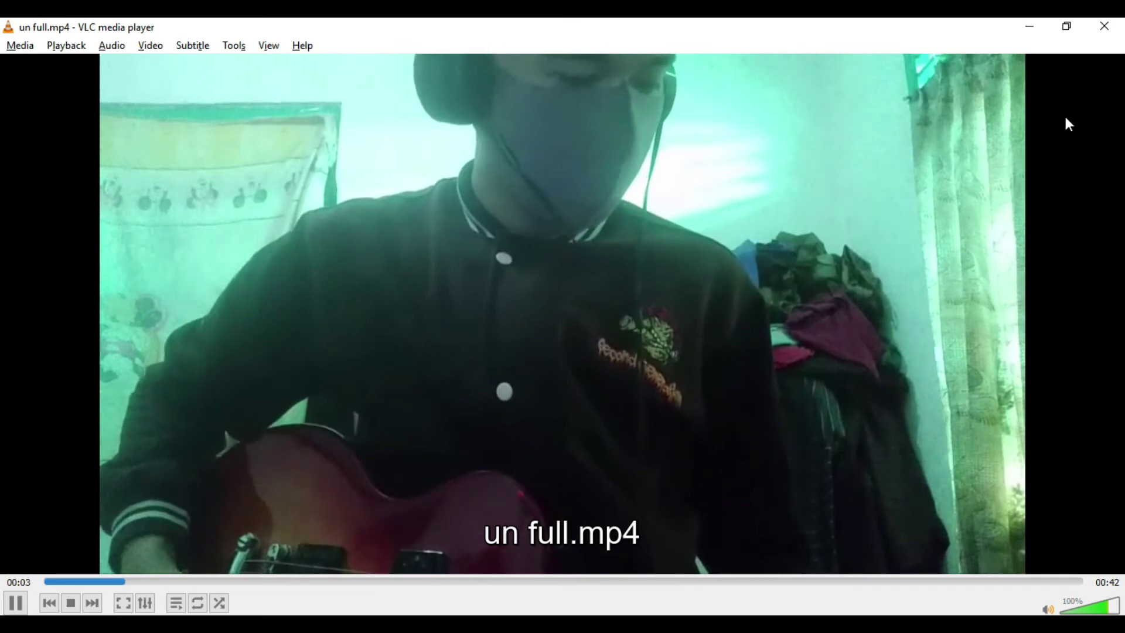
left_click(1105, 33)
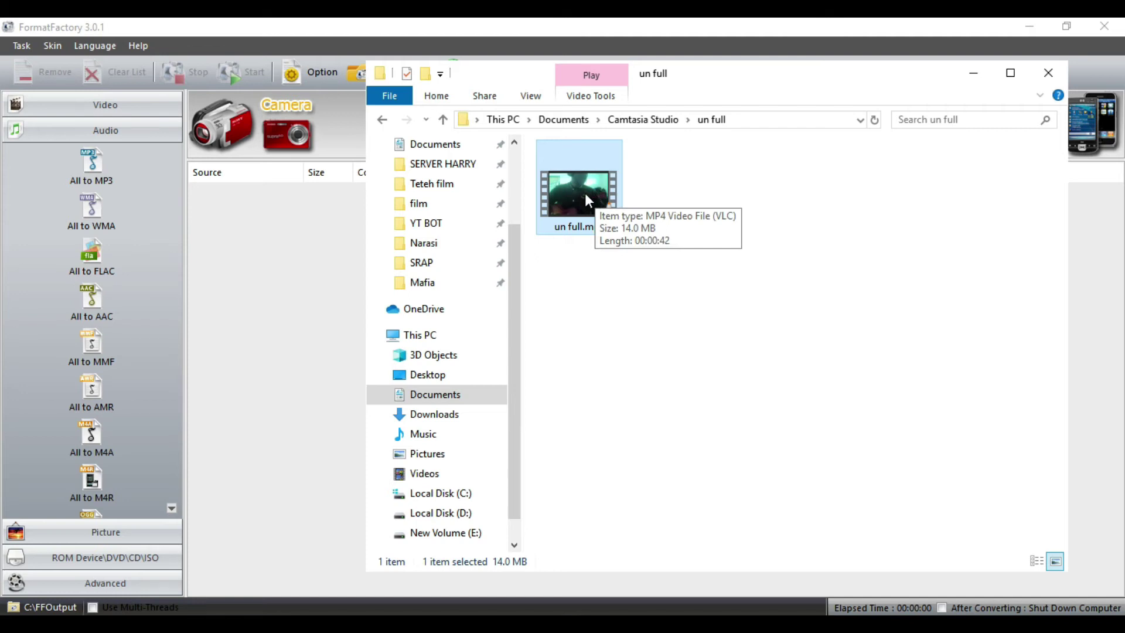
right_click(585, 192)
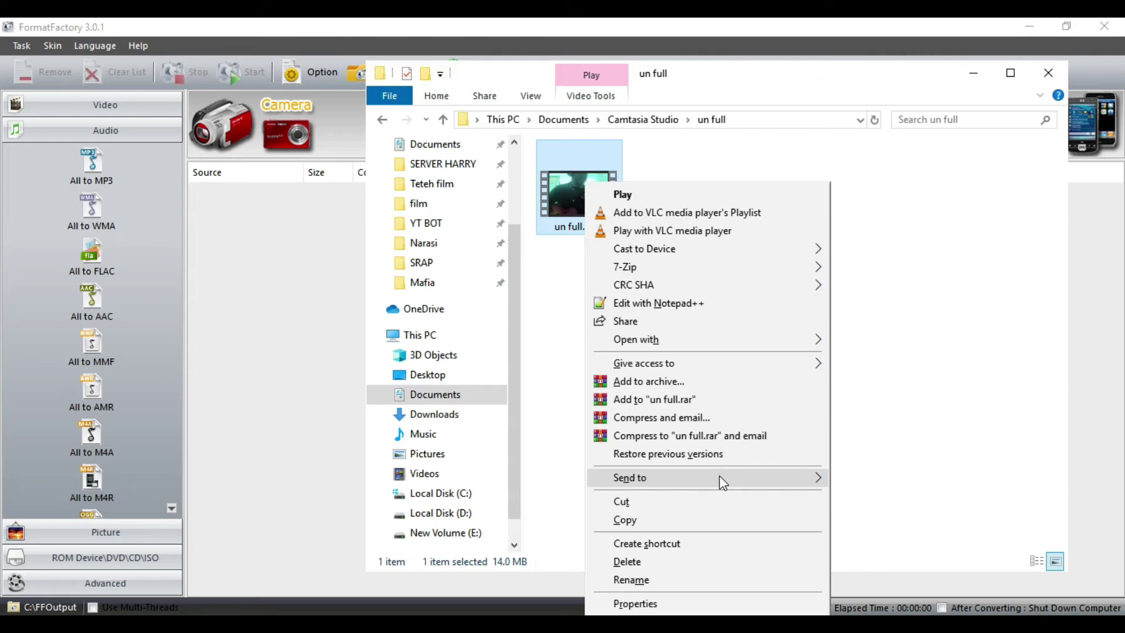
mouse_move(739, 477)
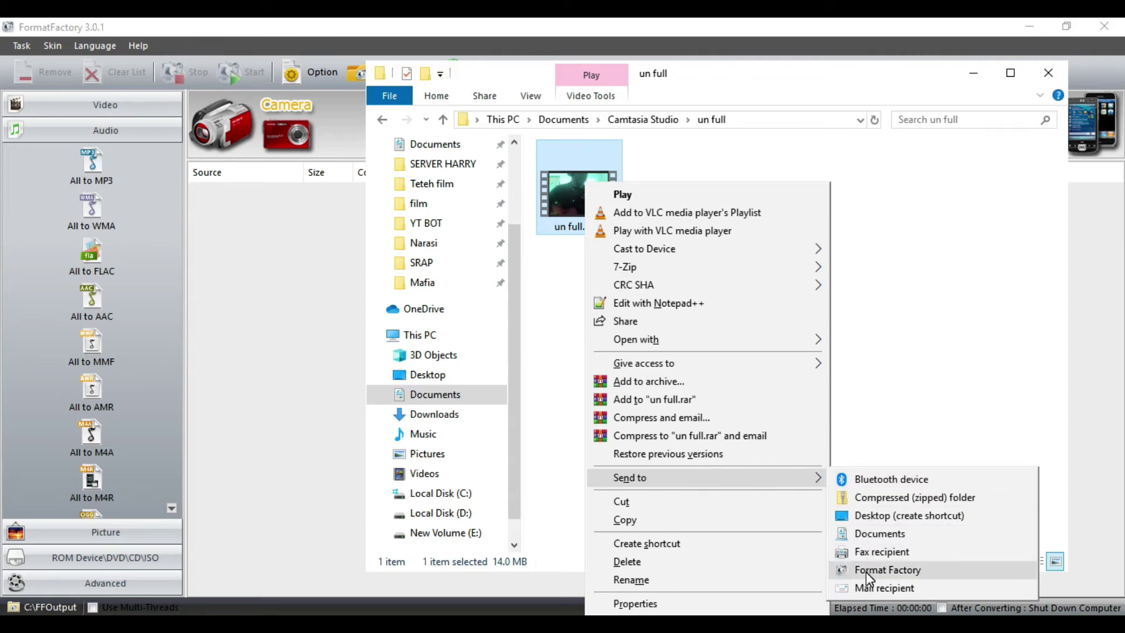
left_click(560, 316)
Add un full.mp4 from the un full folder to Format Factory and choose All to MP3 as its conversion
left_click(571, 219)
left_click_drag(571, 219, 261, 244)
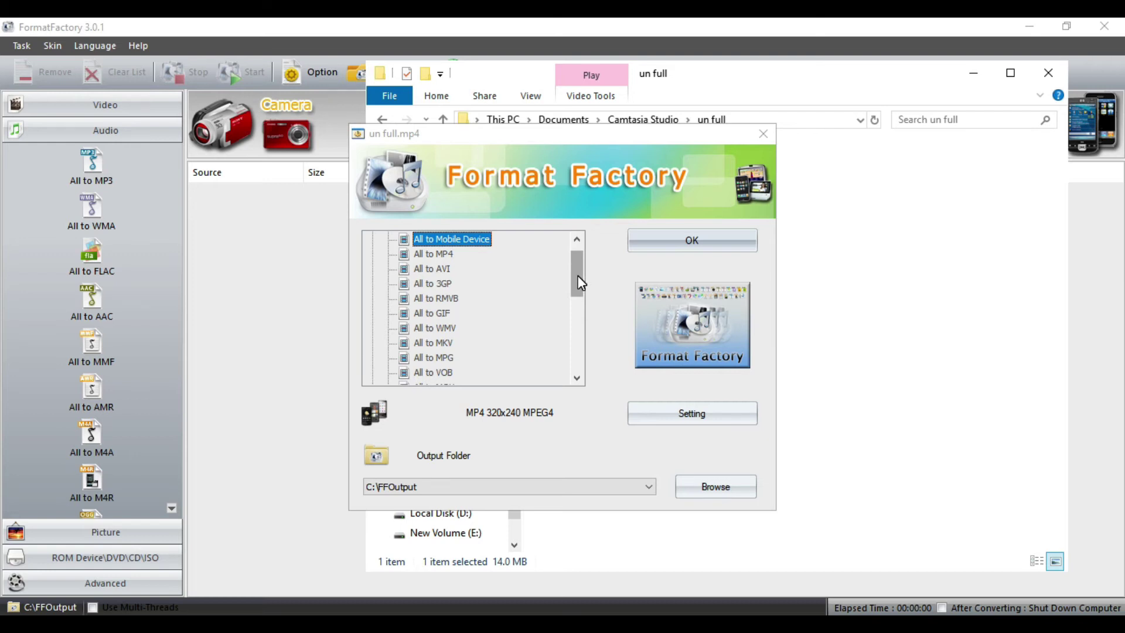
left_click_drag(578, 276, 574, 333)
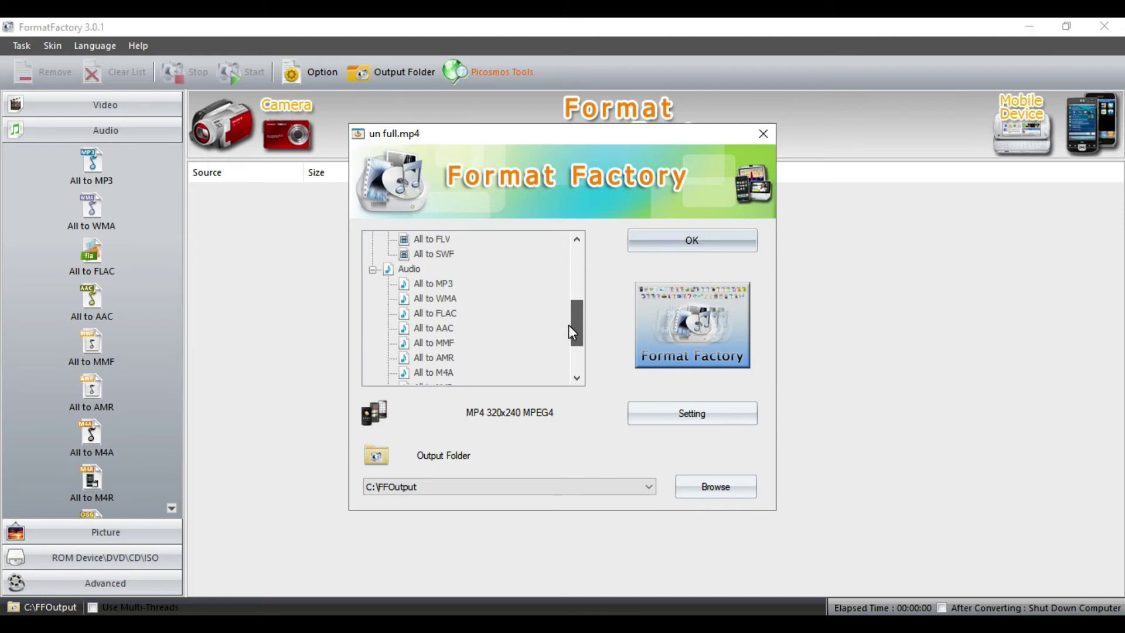
left_click(432, 285)
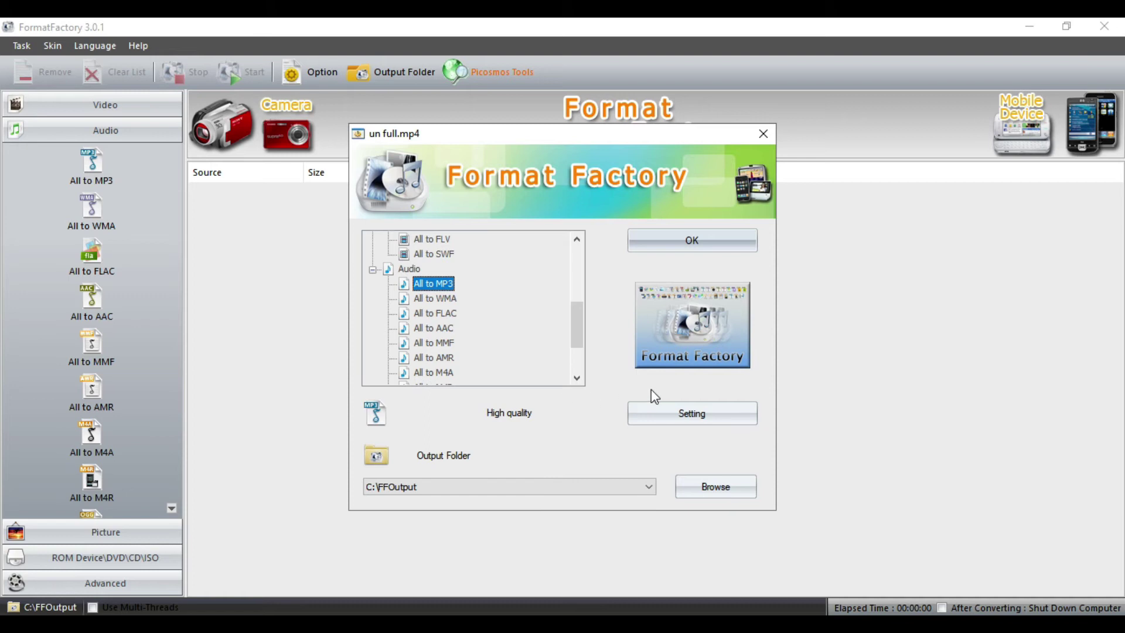
Compare the Low quality and Medium quality MP3 profiles in the audio settings, and apply the High quality profile
left_click(696, 420)
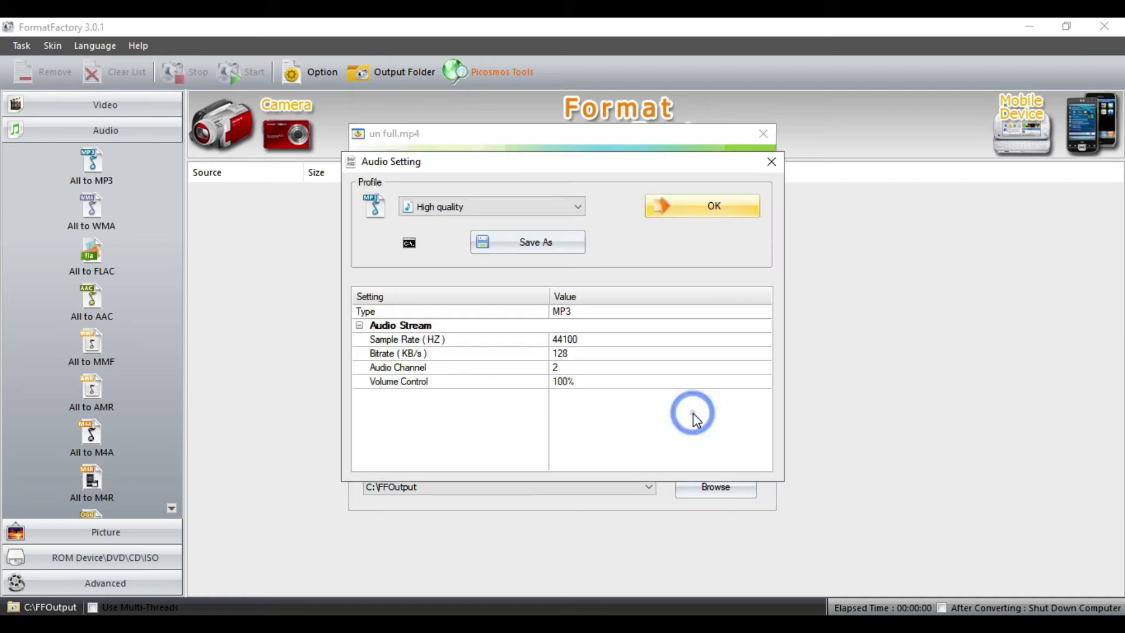
left_click_drag(549, 157, 557, 146)
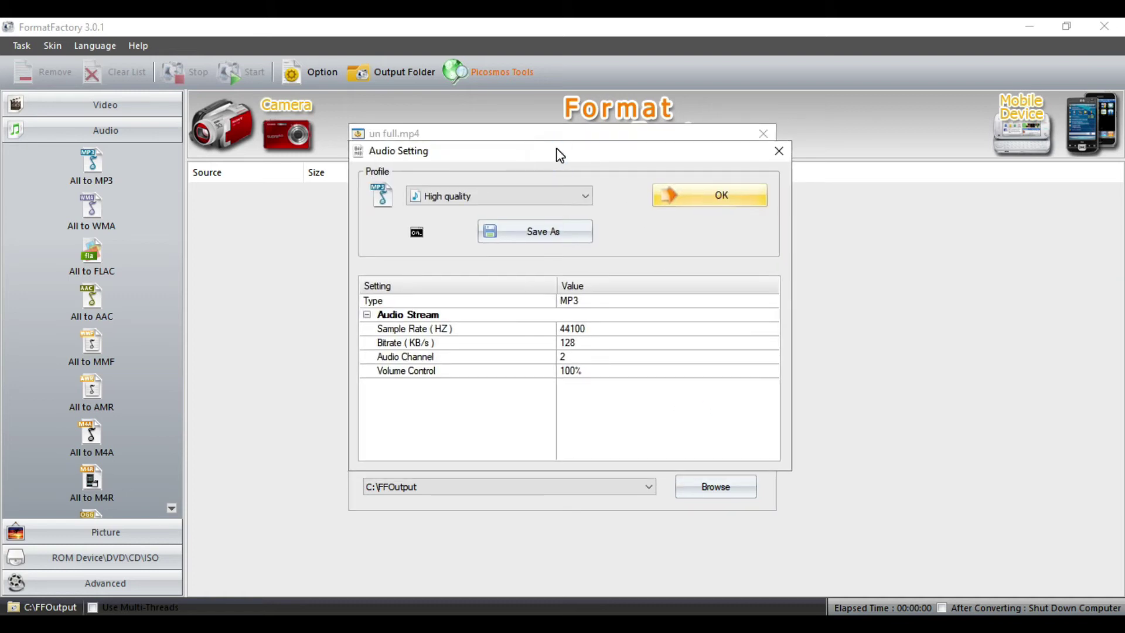
left_click(586, 197)
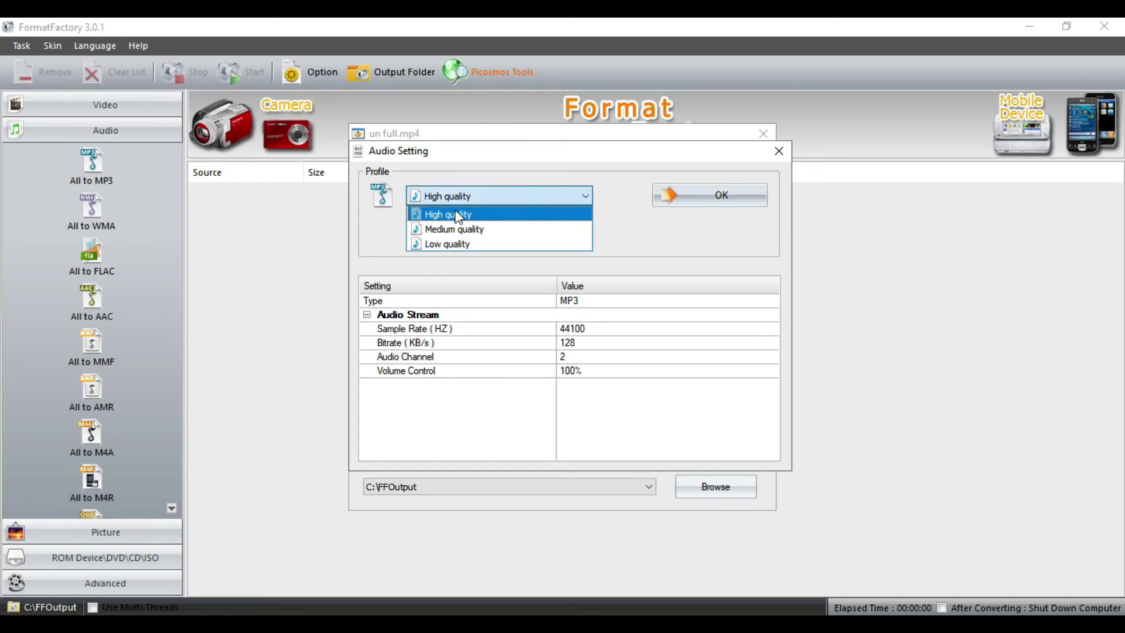
left_click(458, 243)
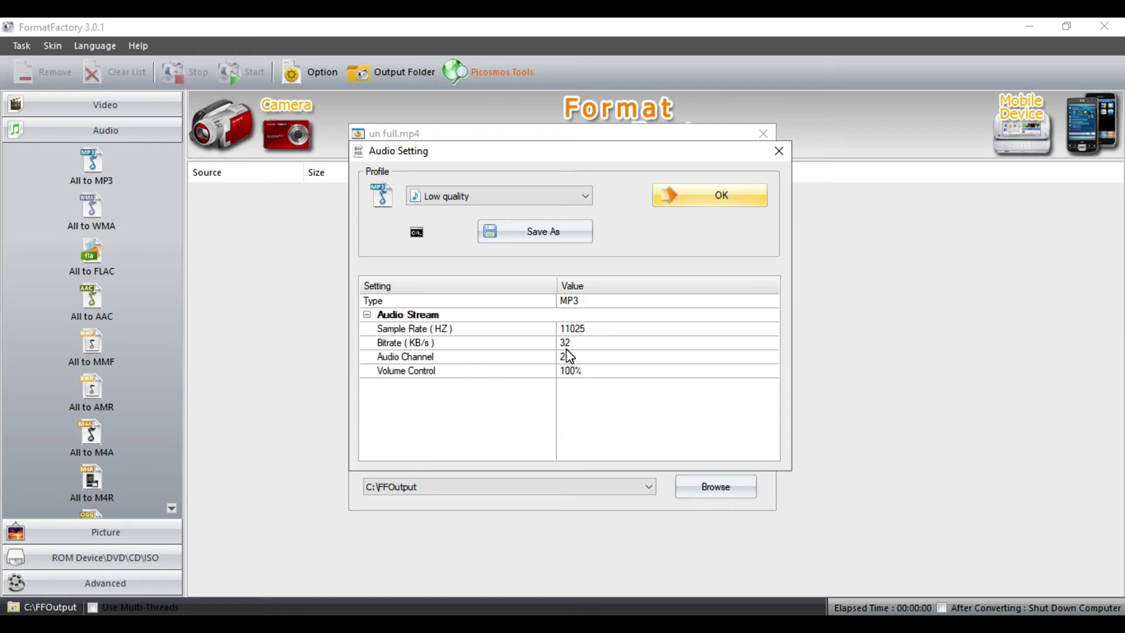
left_click(547, 197)
left_click(454, 229)
left_click(564, 194)
left_click(465, 217)
left_click(707, 196)
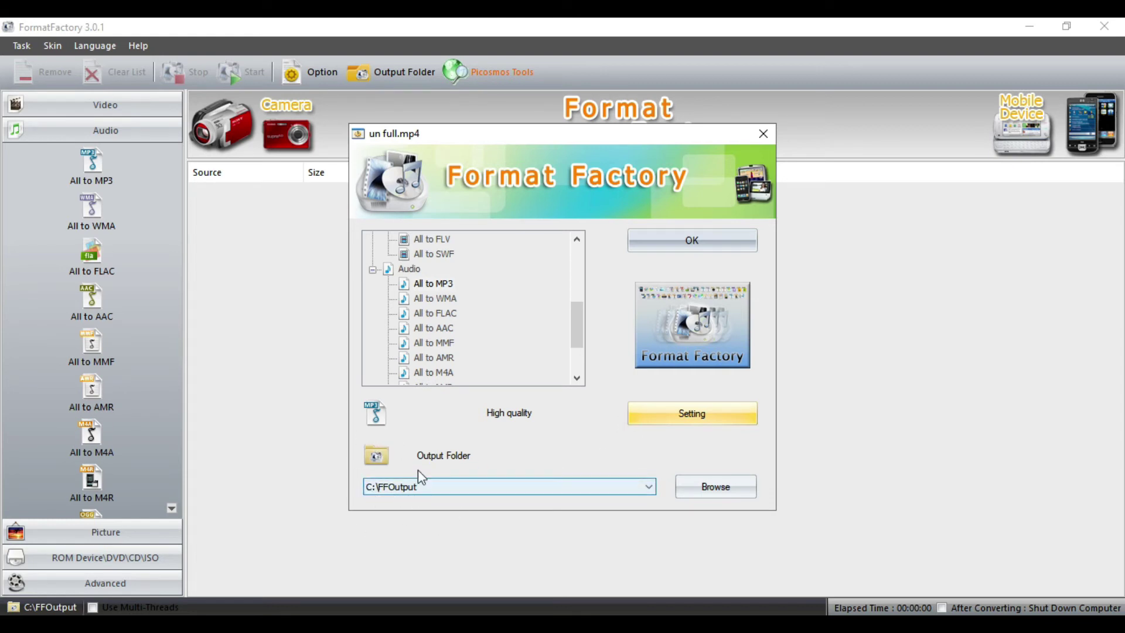
Convert un full.mp4 to MP3 in C:\FFOutput and check the converted un full.mp3 in the output folder
left_click(707, 246)
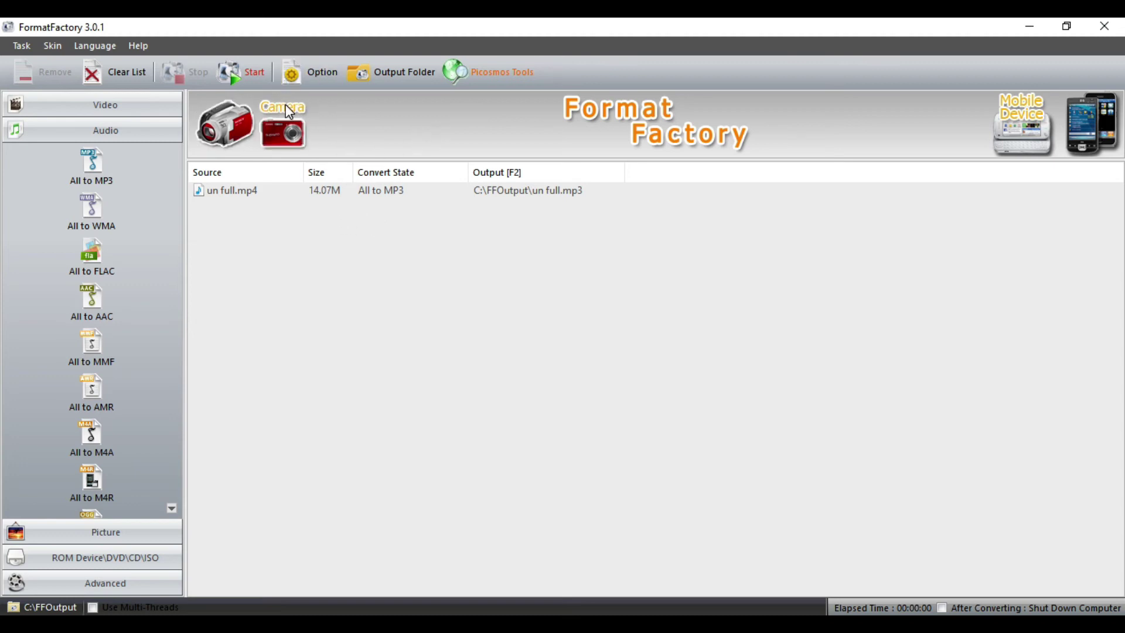
left_click(246, 83)
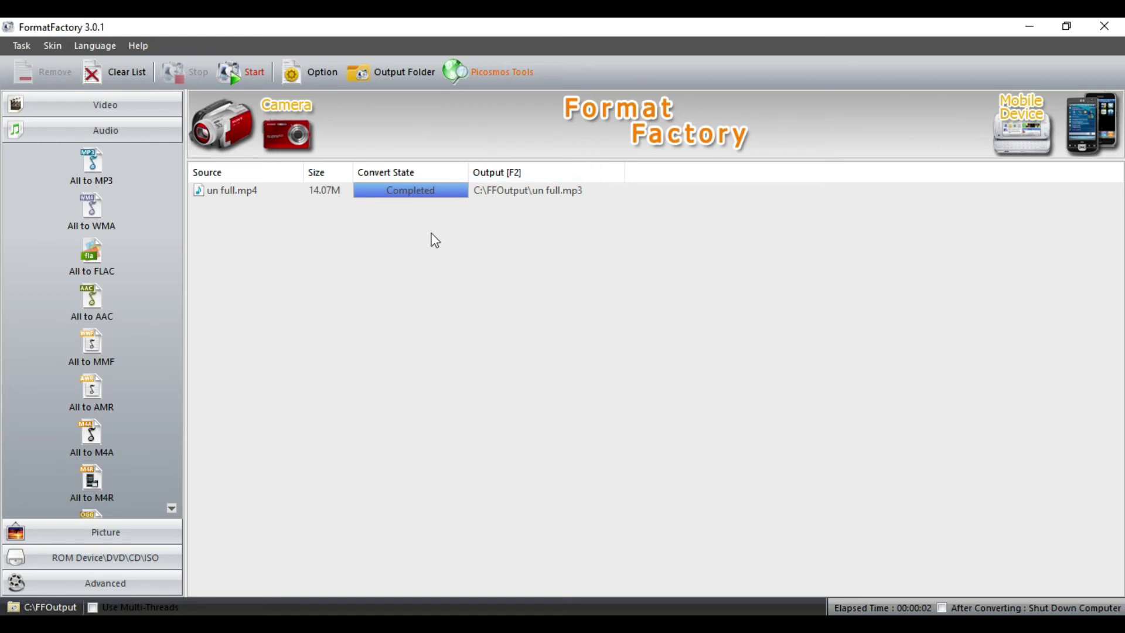
left_click(384, 73)
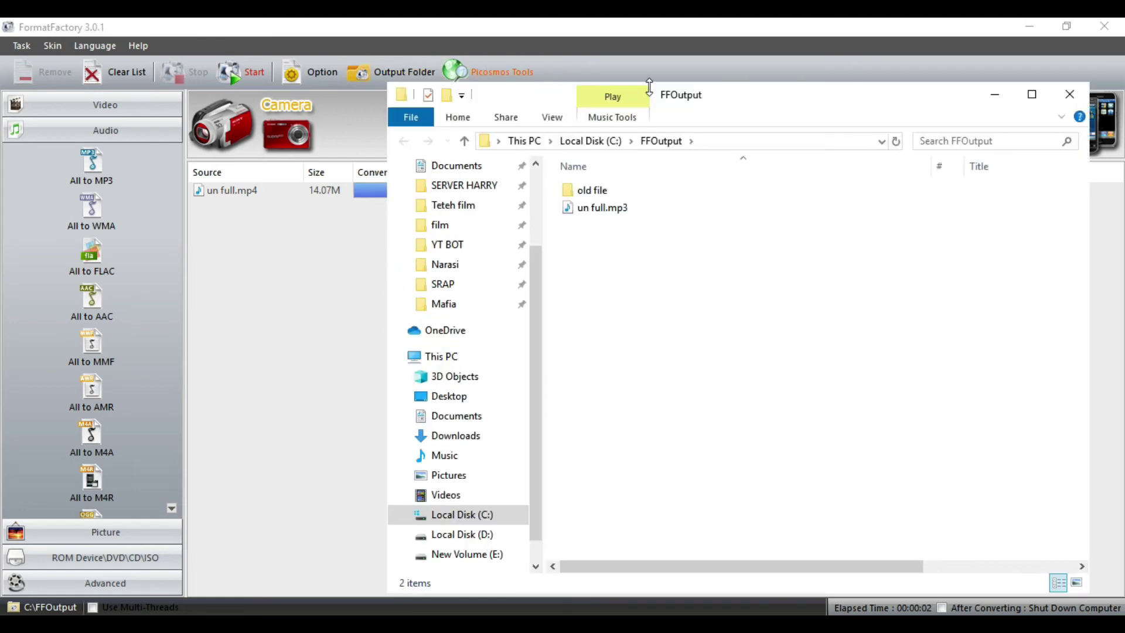
left_click_drag(745, 100, 631, 80)
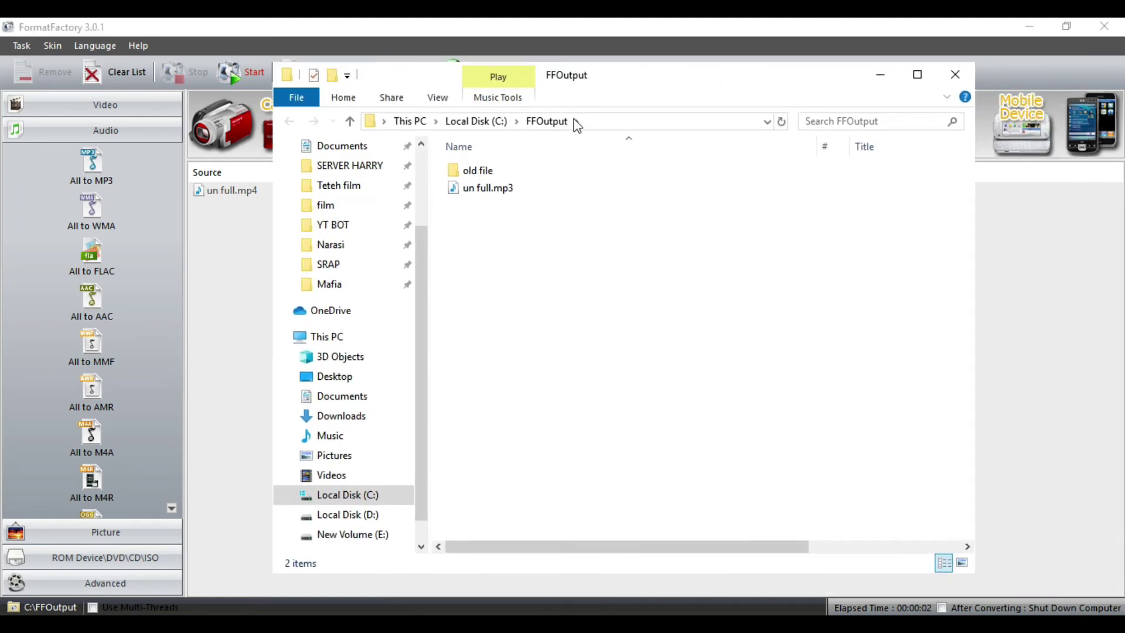
left_click(507, 188)
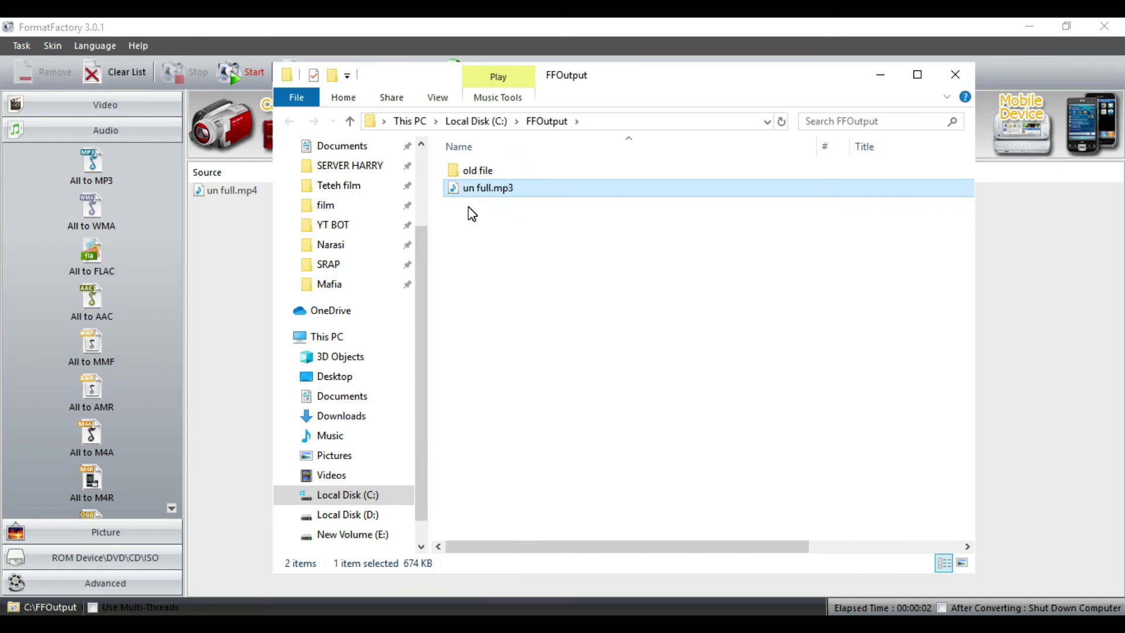
mouse_move(534, 195)
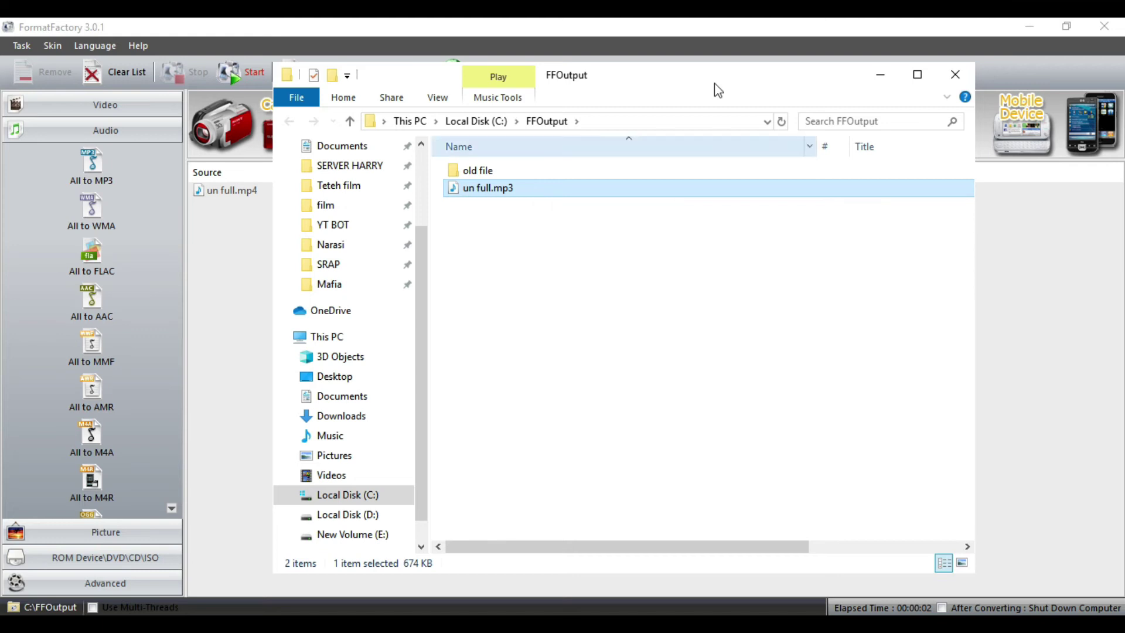
left_click(889, 78)
Display the video conversion formats and clear the finished un full.mp4 task from the conversion list
left_click(114, 107)
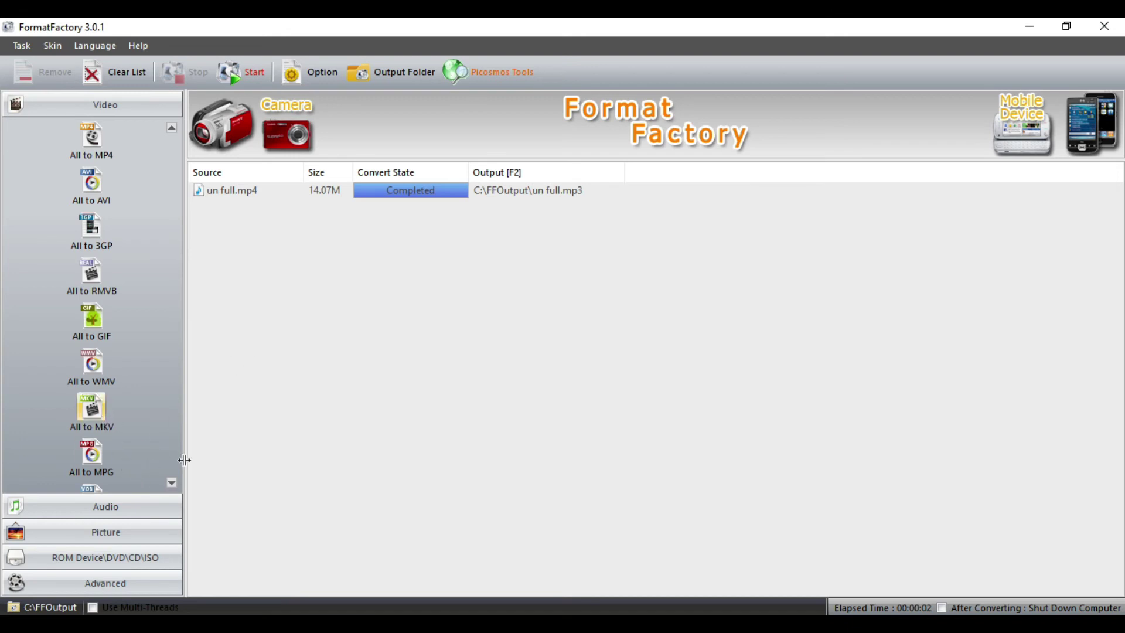
left_click(242, 188)
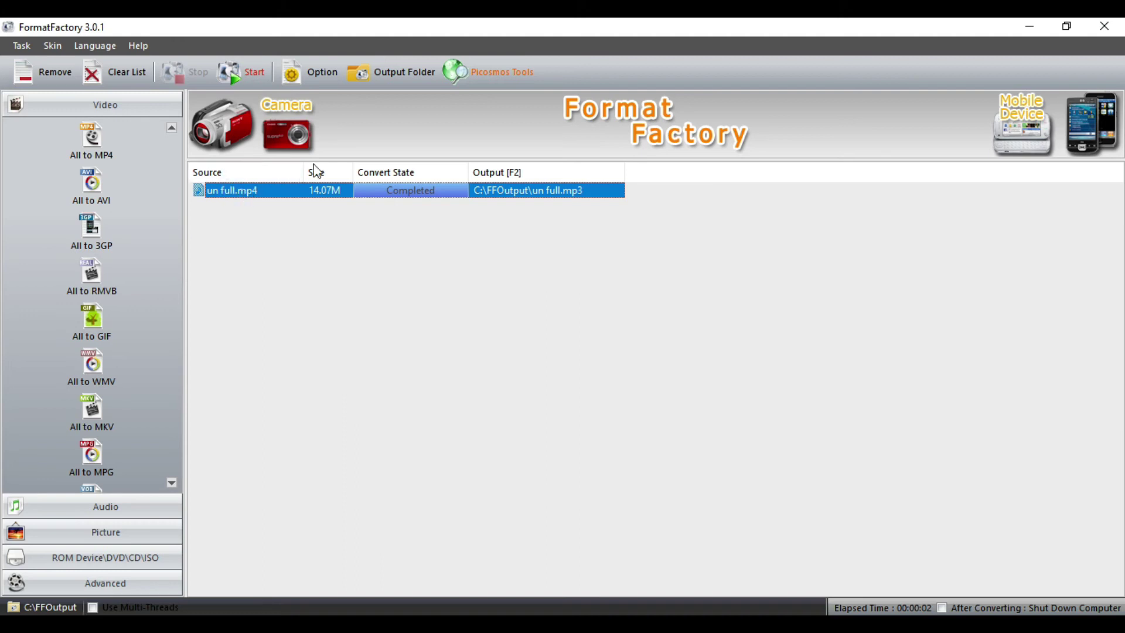
left_click(108, 73)
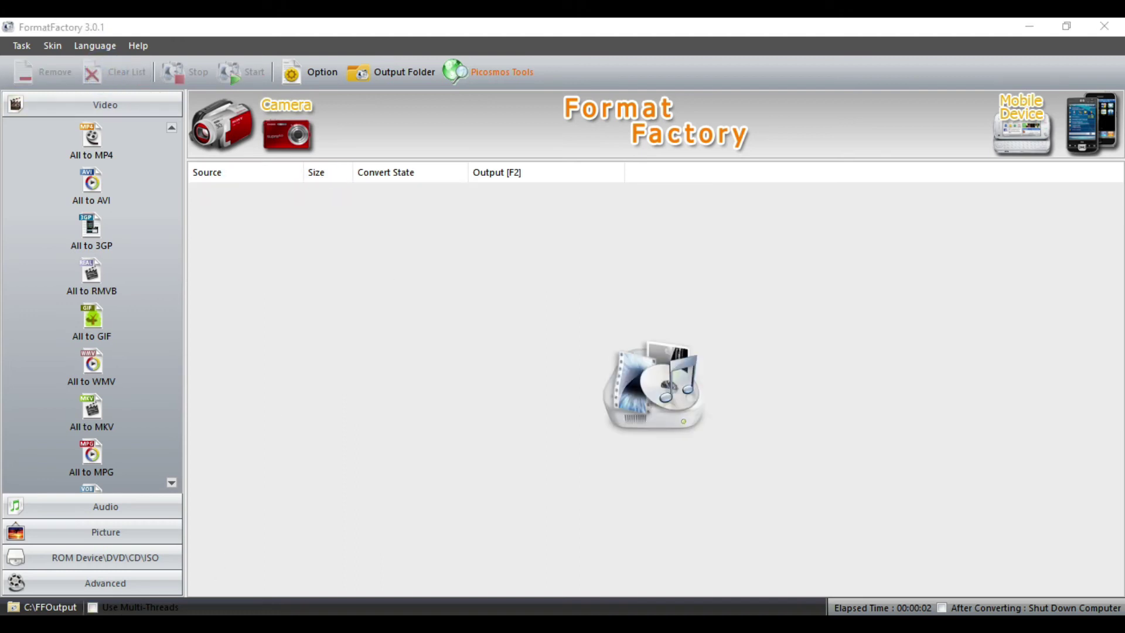
Add un full.mp4 from the un full folder to the conversion window and choose All to MKV as its conversion
left_click(188, 557)
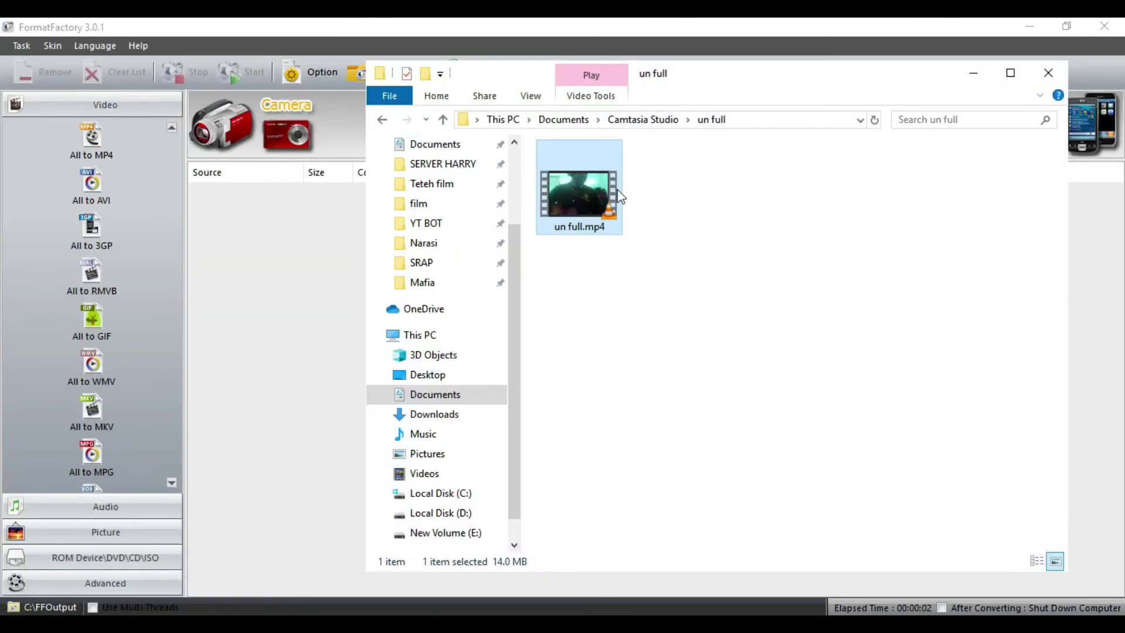
left_click_drag(585, 188, 294, 267)
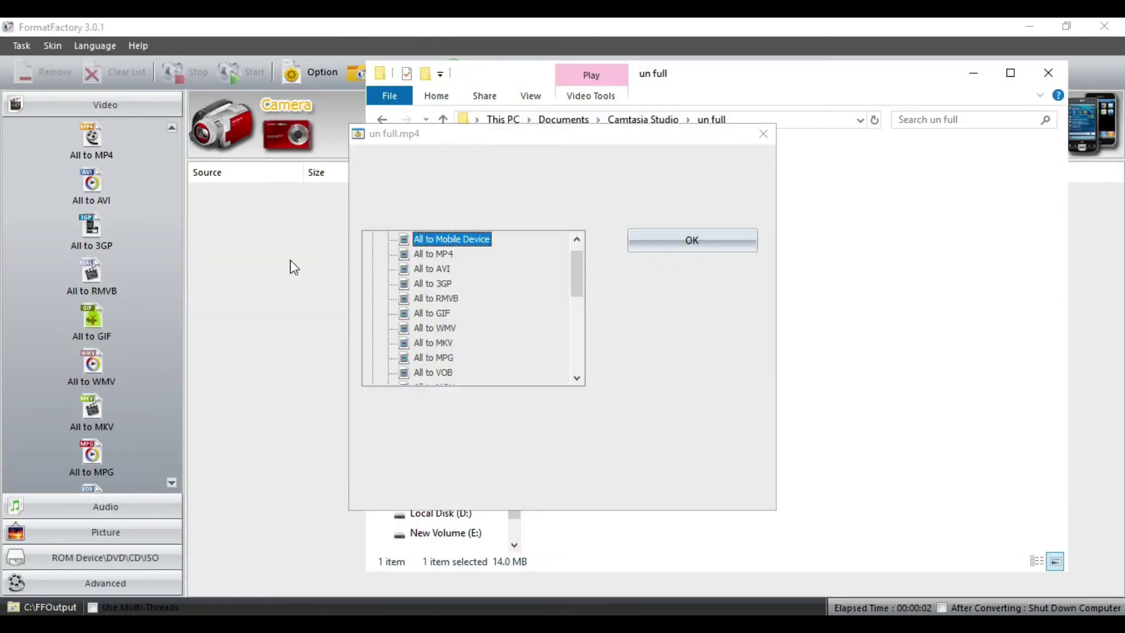
left_click_drag(579, 270, 577, 279)
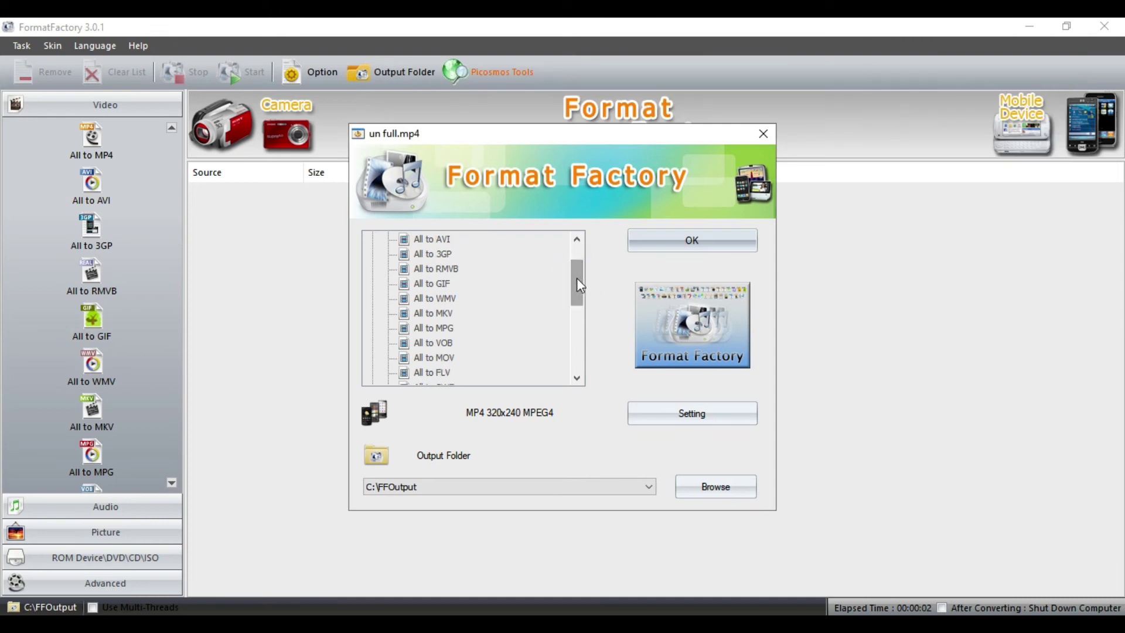
left_click(440, 314)
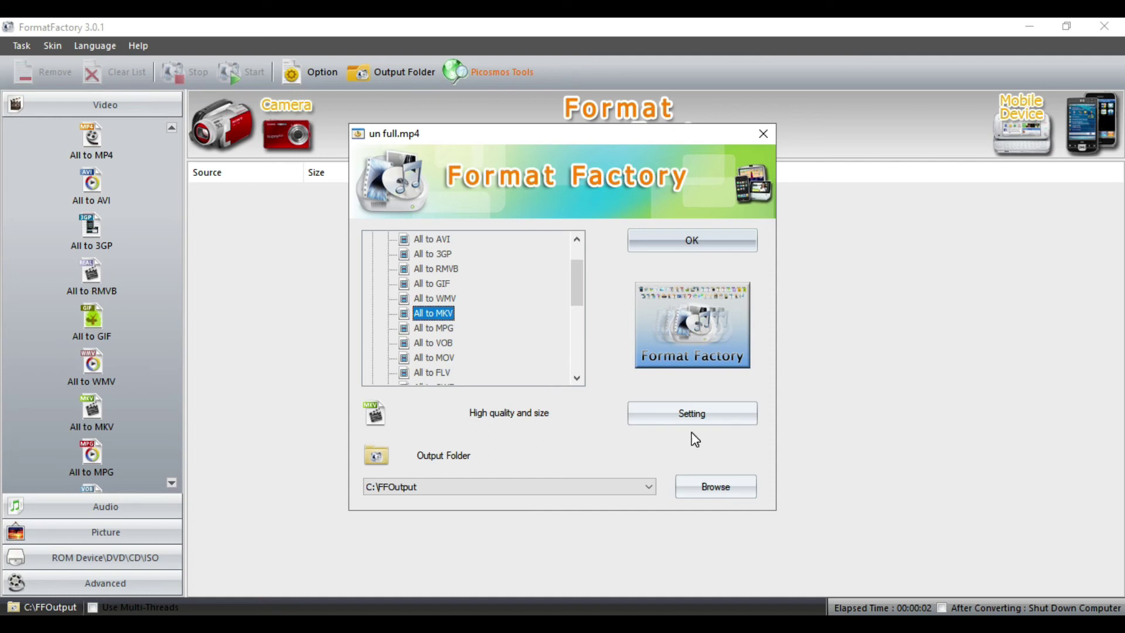
Open the MKV video settings and inspect the FPS and video bitrate of the Low quality and size profile
left_click(716, 417)
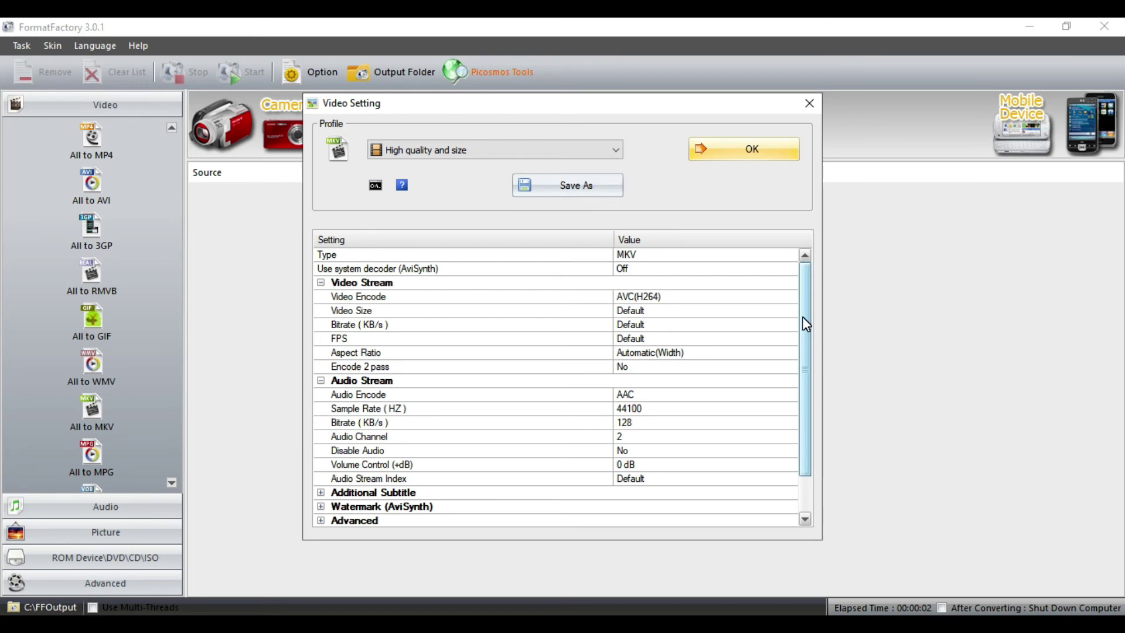
left_click(580, 151)
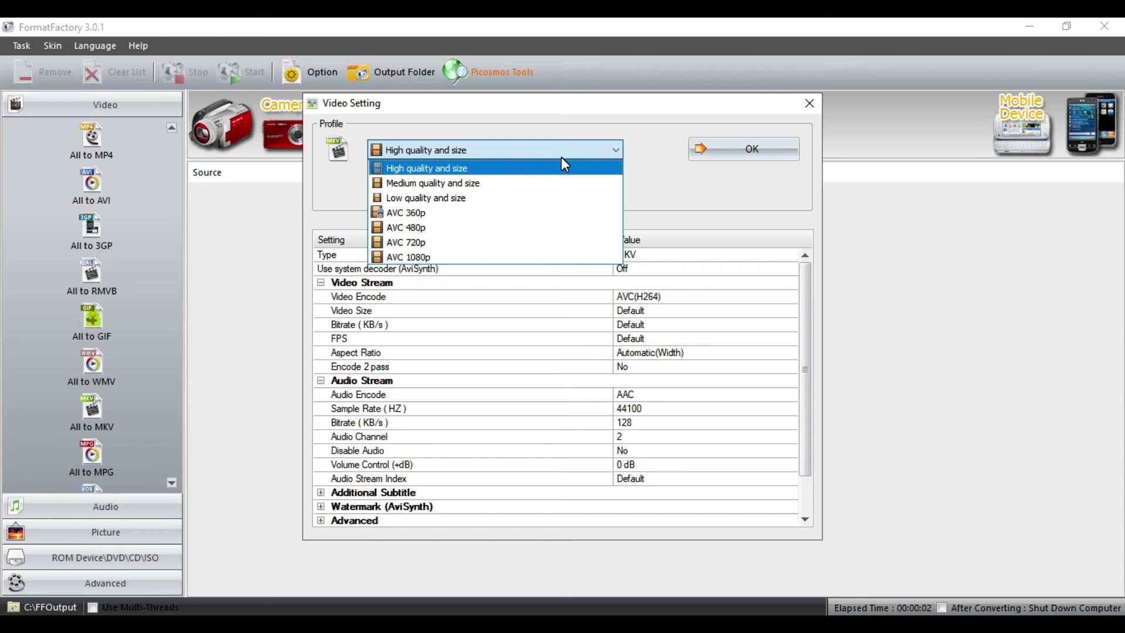
left_click(462, 199)
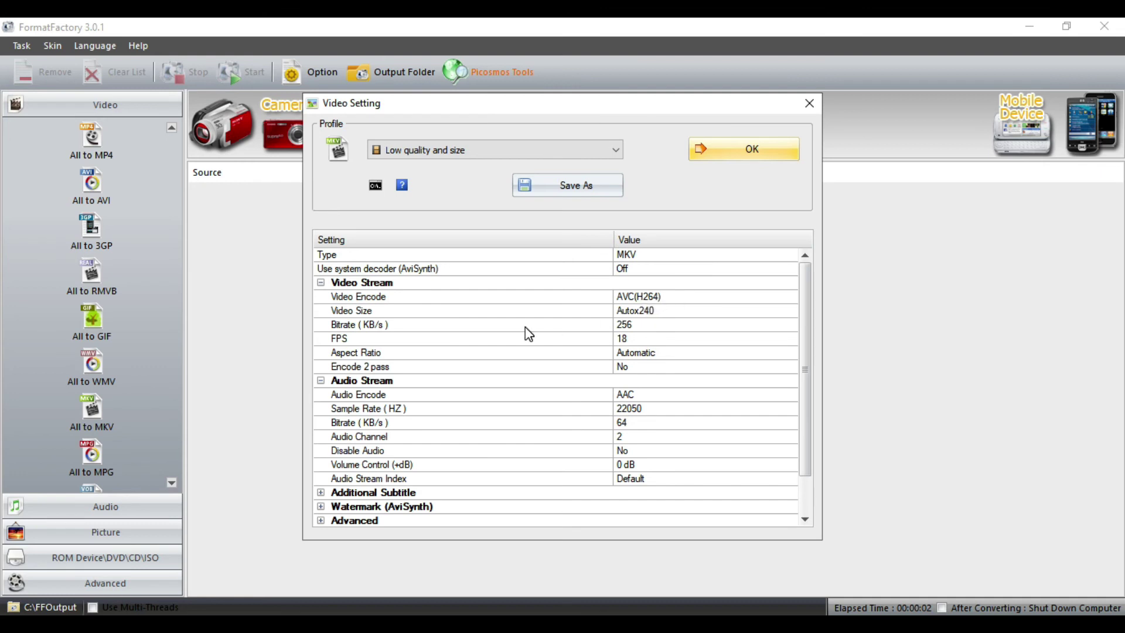
left_click(635, 339)
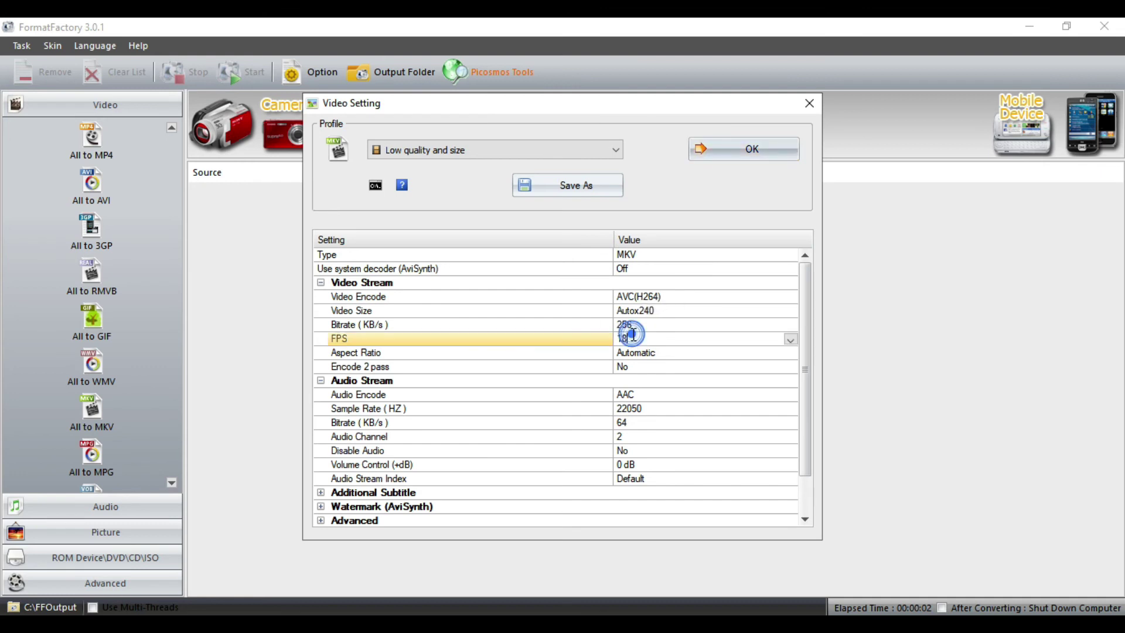
left_click(647, 324)
left_click(648, 321)
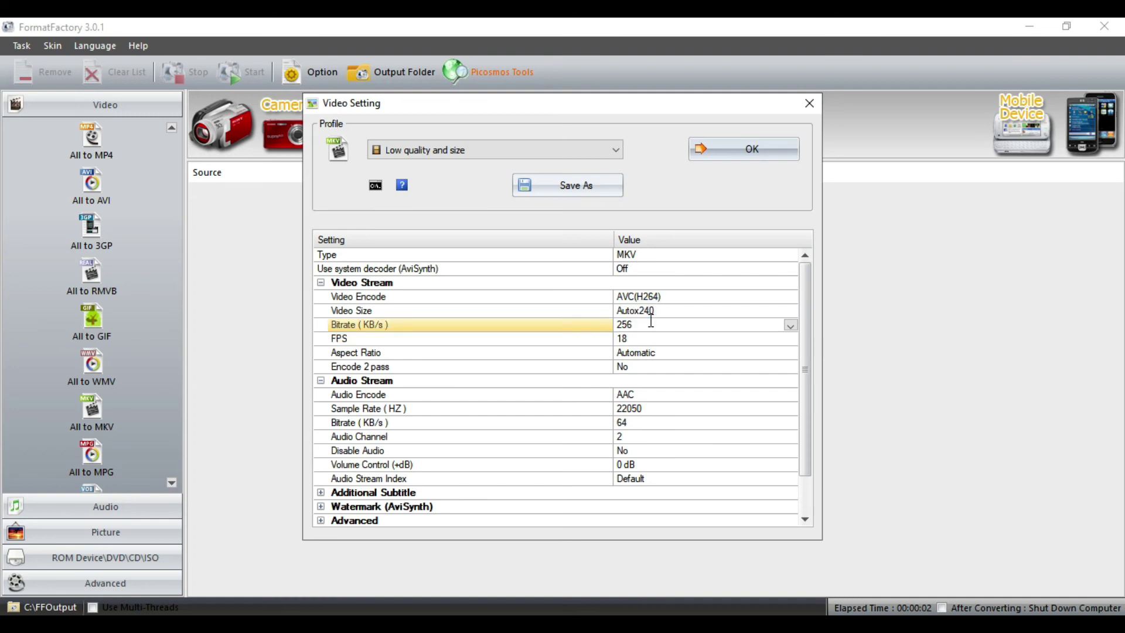
Inspect the FPS of the Medium quality and size profile, and select the High quality and size profile
left_click(591, 144)
left_click(490, 181)
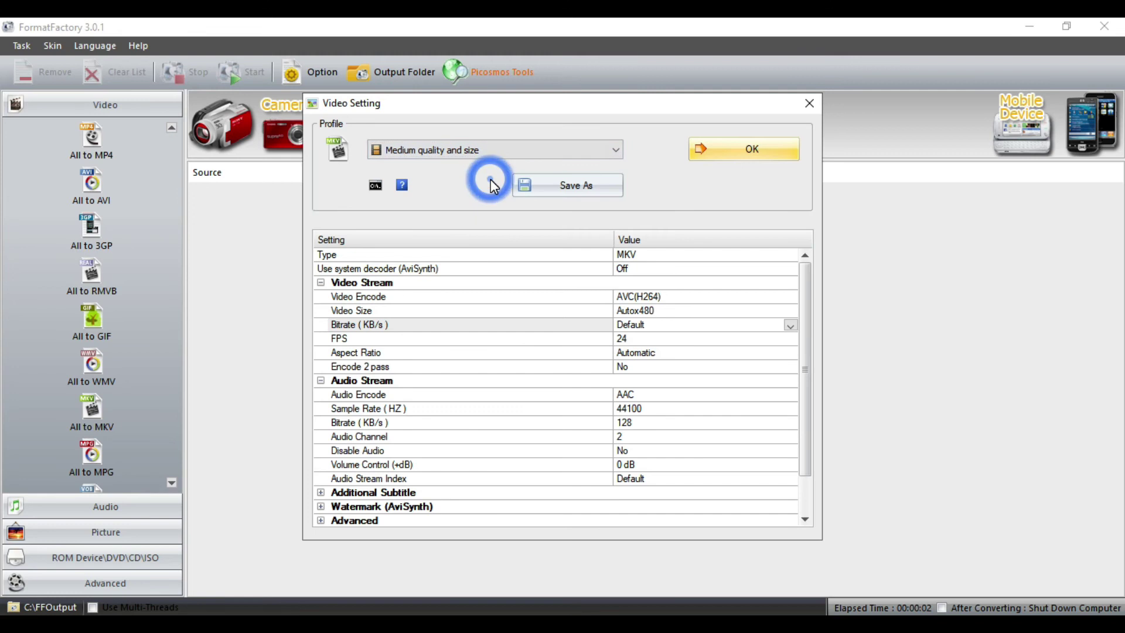
left_click(642, 337)
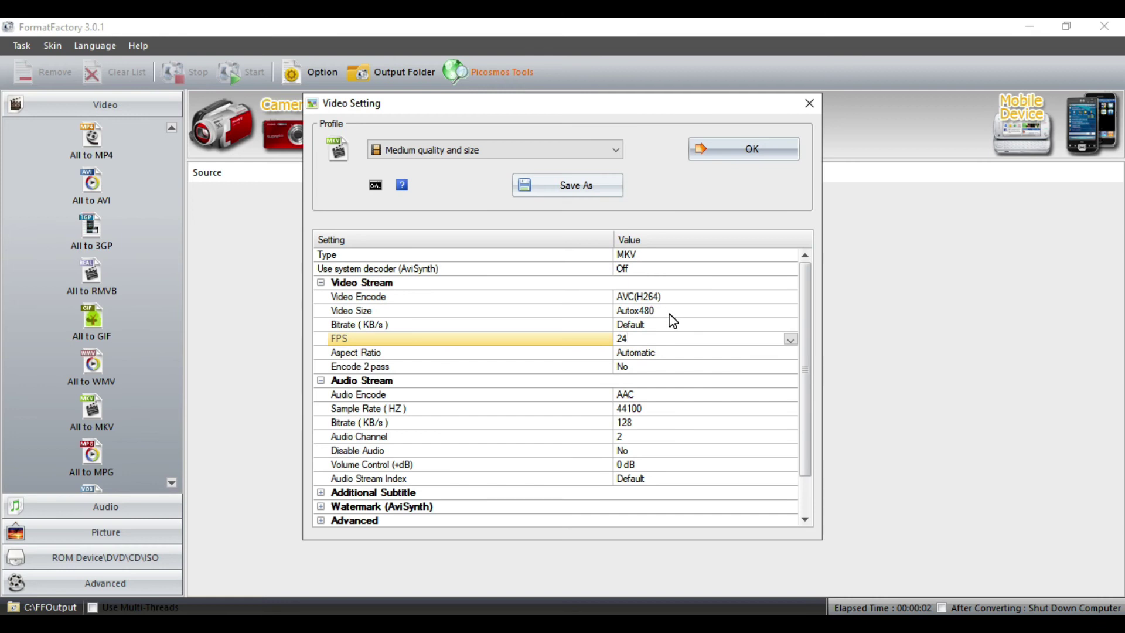
left_click(554, 150)
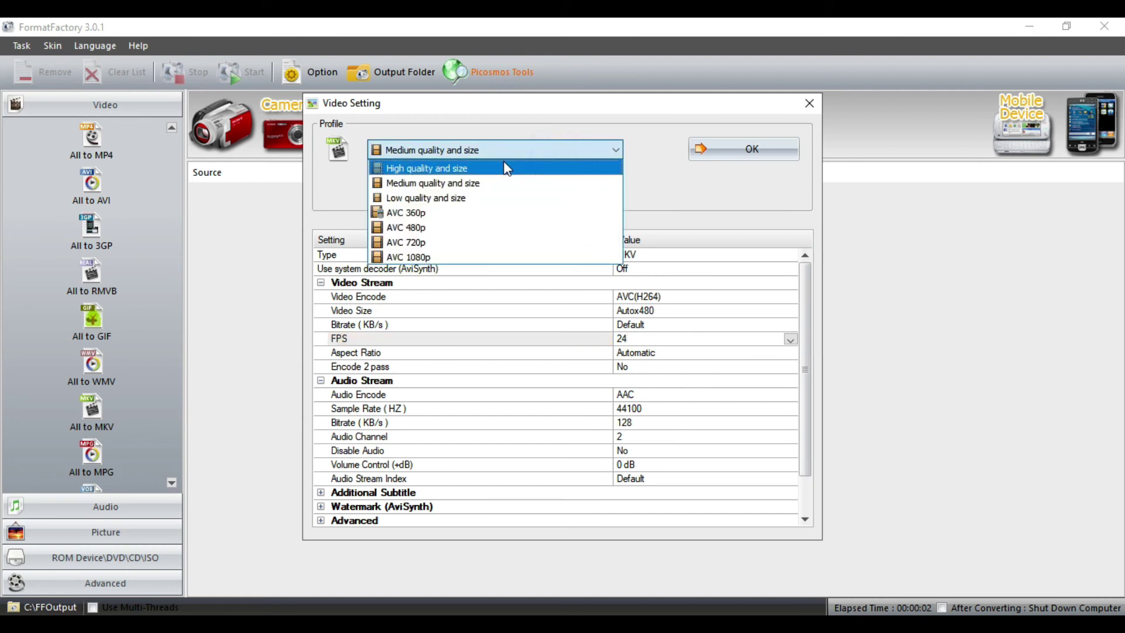
left_click(504, 168)
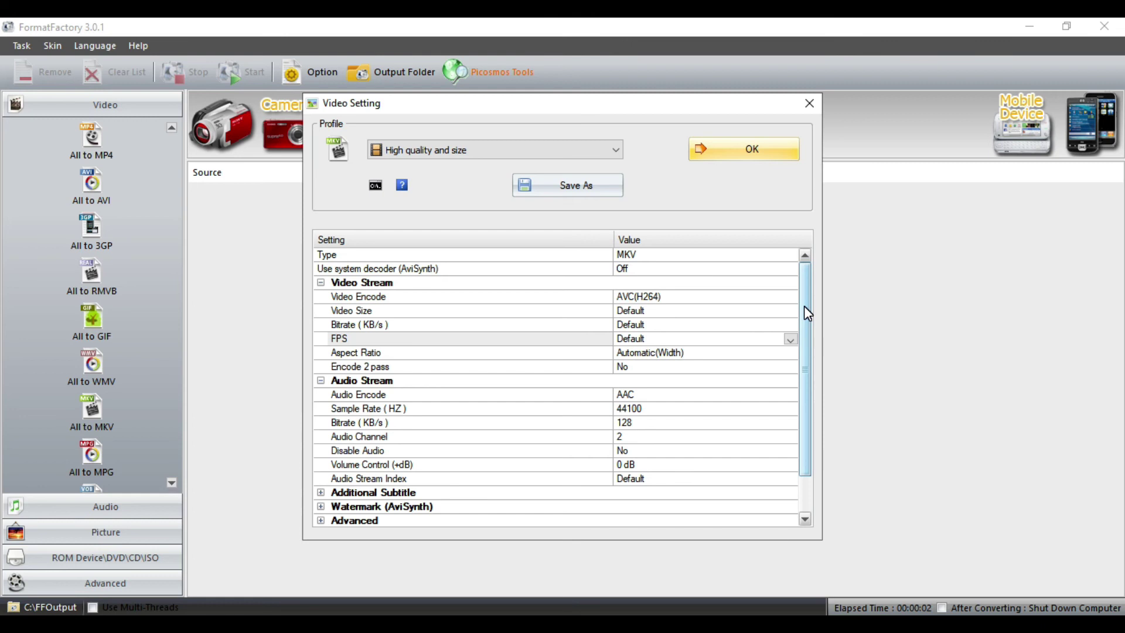
Expand the Additional Subtitle and Watermark (AviSynth) groups of the video settings and review their options
left_click_drag(804, 307, 798, 360)
left_click(321, 451)
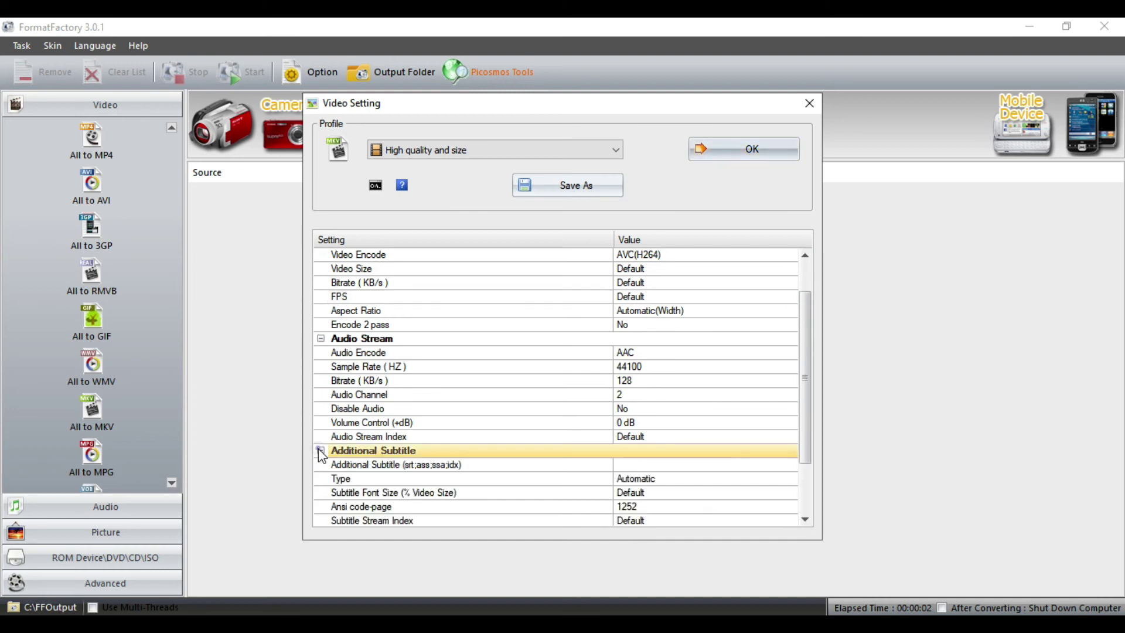
left_click_drag(803, 431, 803, 493)
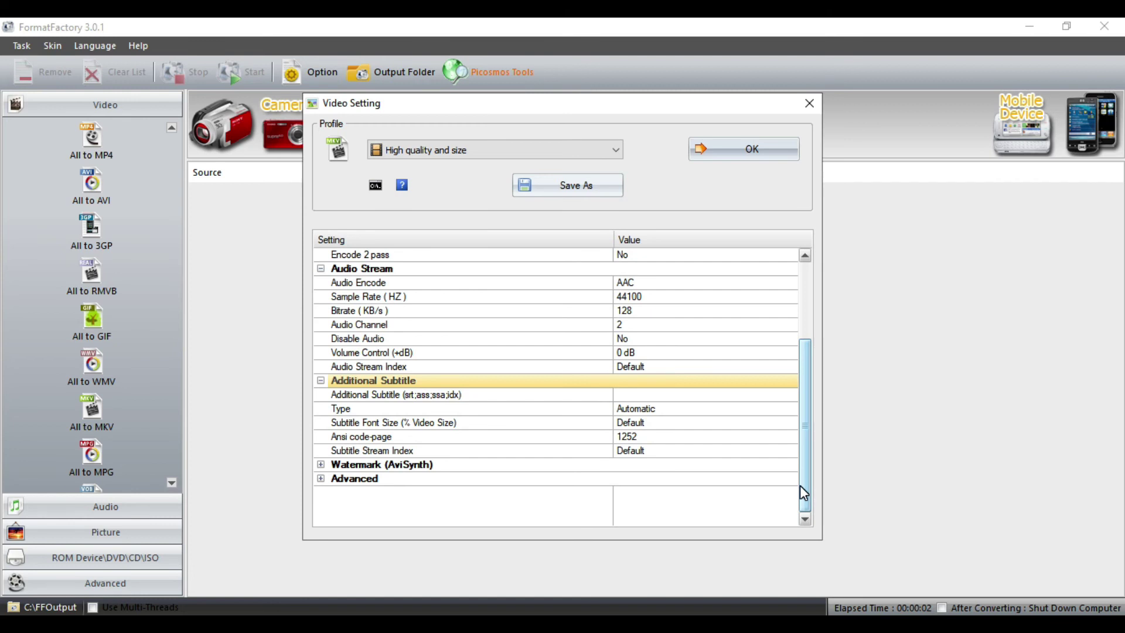
left_click(321, 464)
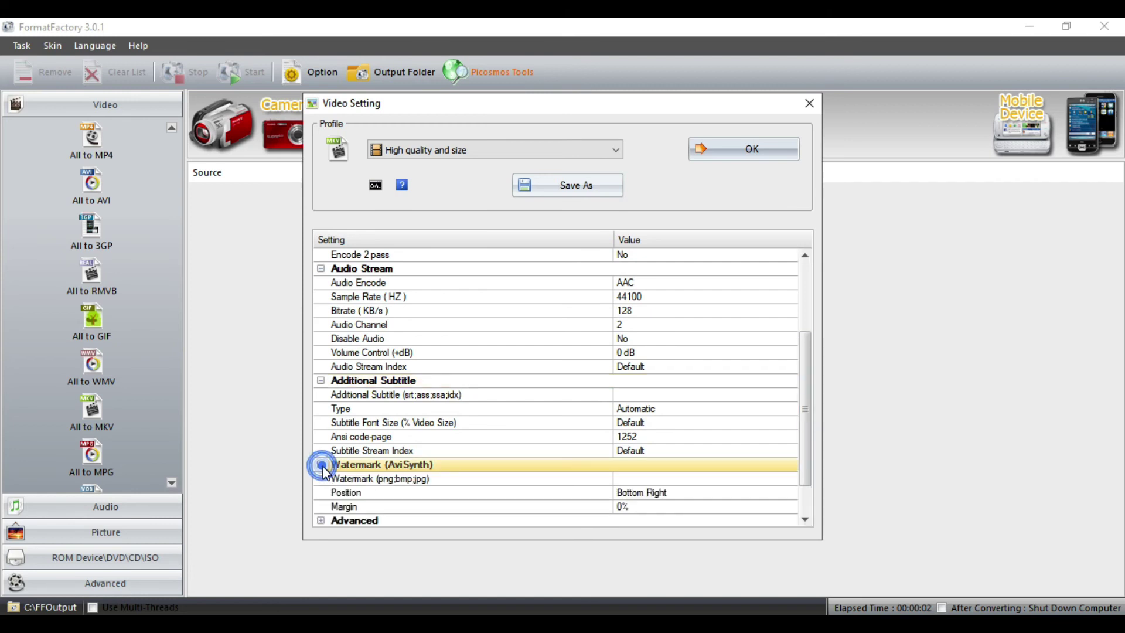
left_click_drag(809, 462, 804, 487)
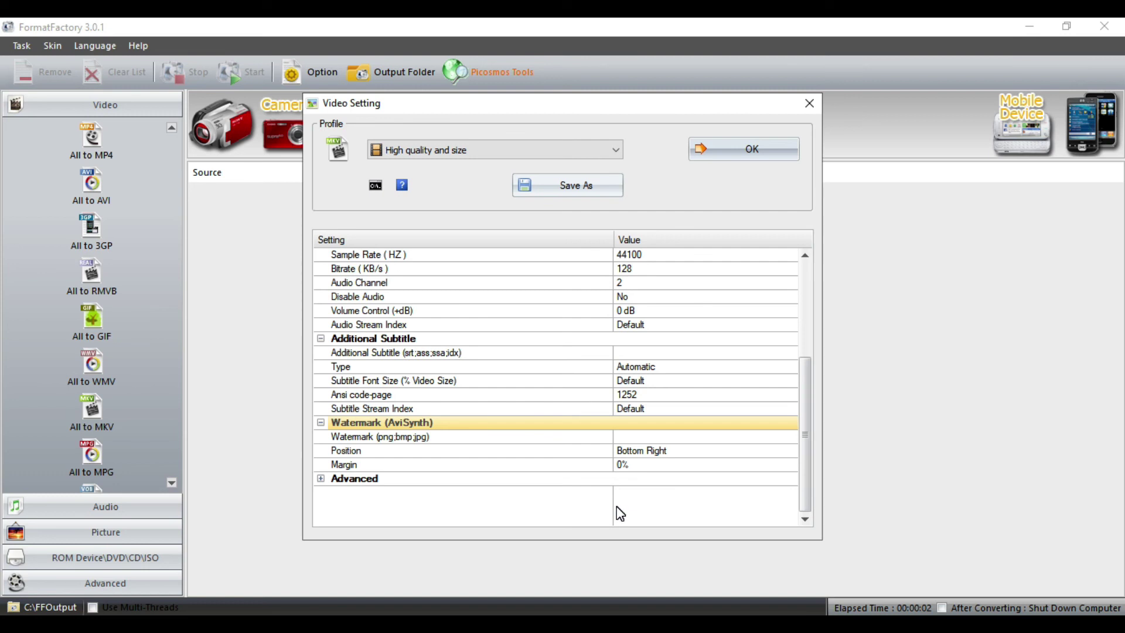
Expand the Advanced group of the video settings and review the choices for Rotate, leaving it at No
left_click(320, 480)
left_click_drag(810, 416, 808, 454)
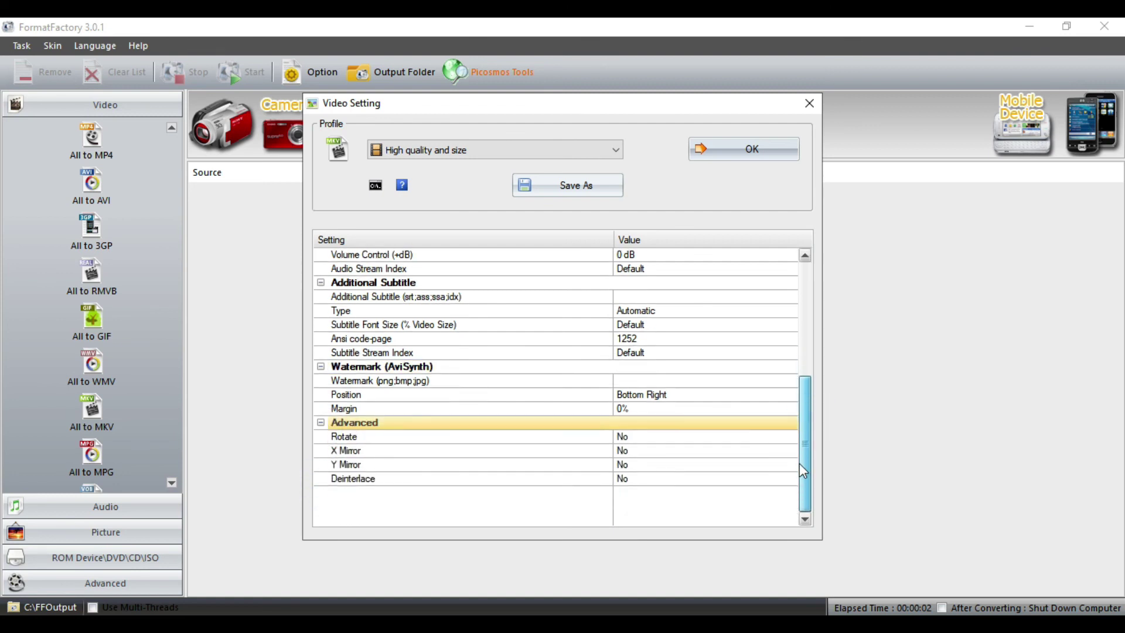
left_click(371, 438)
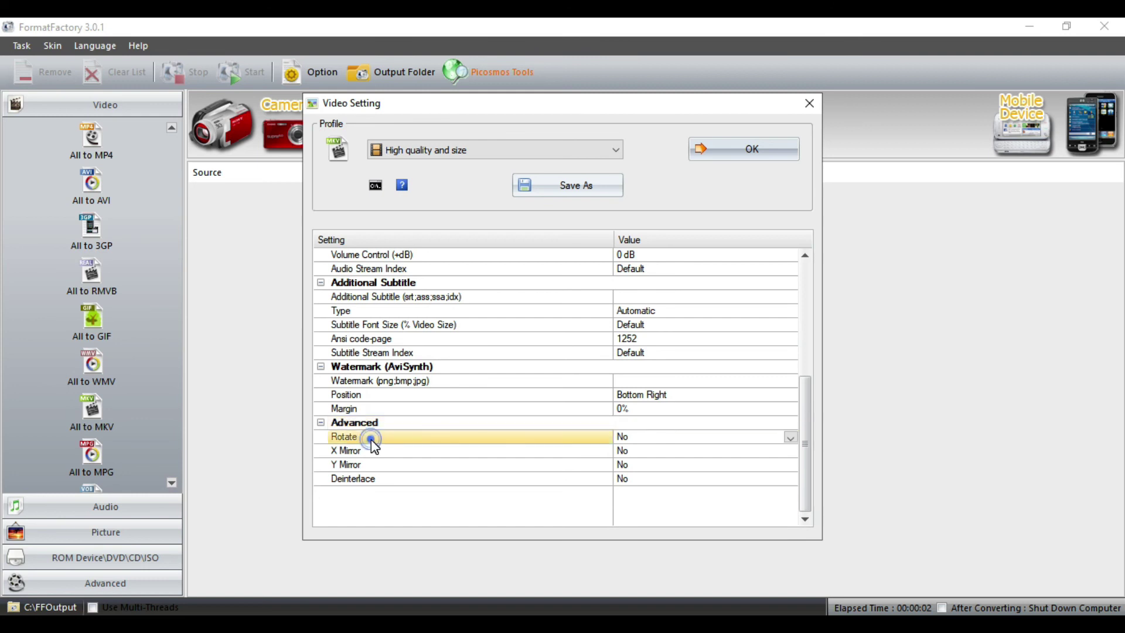
left_click(791, 437)
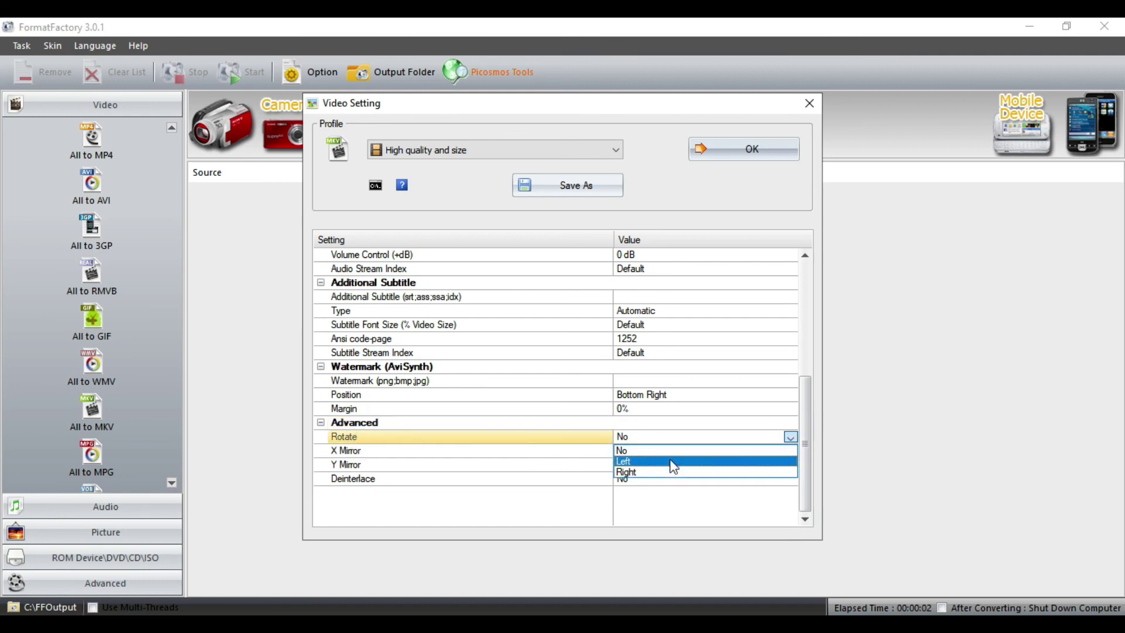
left_click(787, 434)
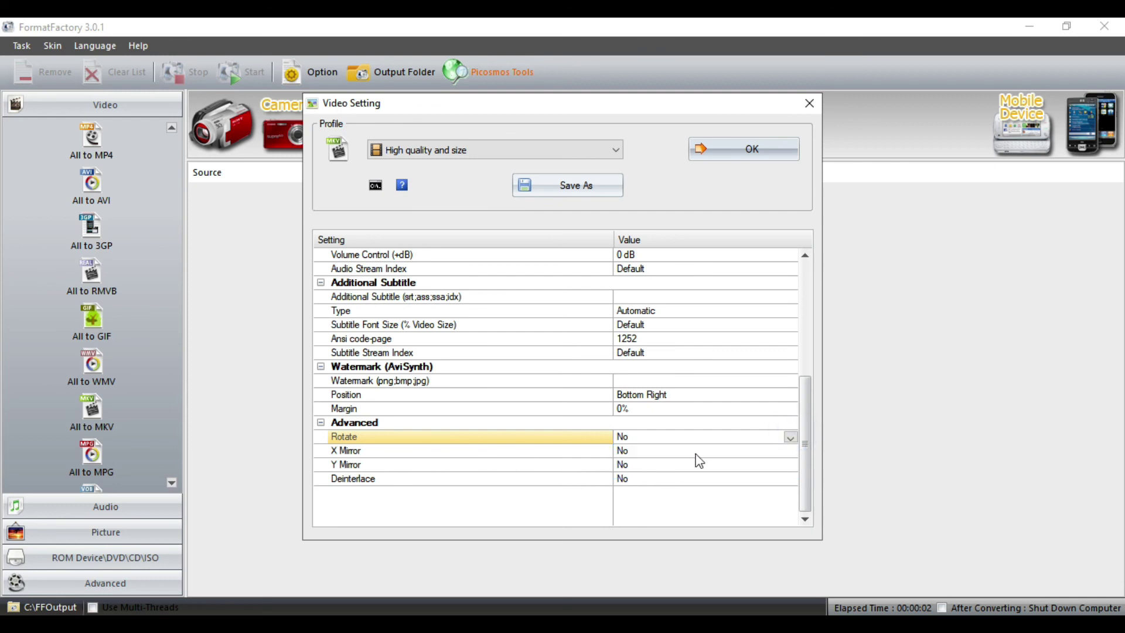
left_click_drag(813, 448, 795, 325)
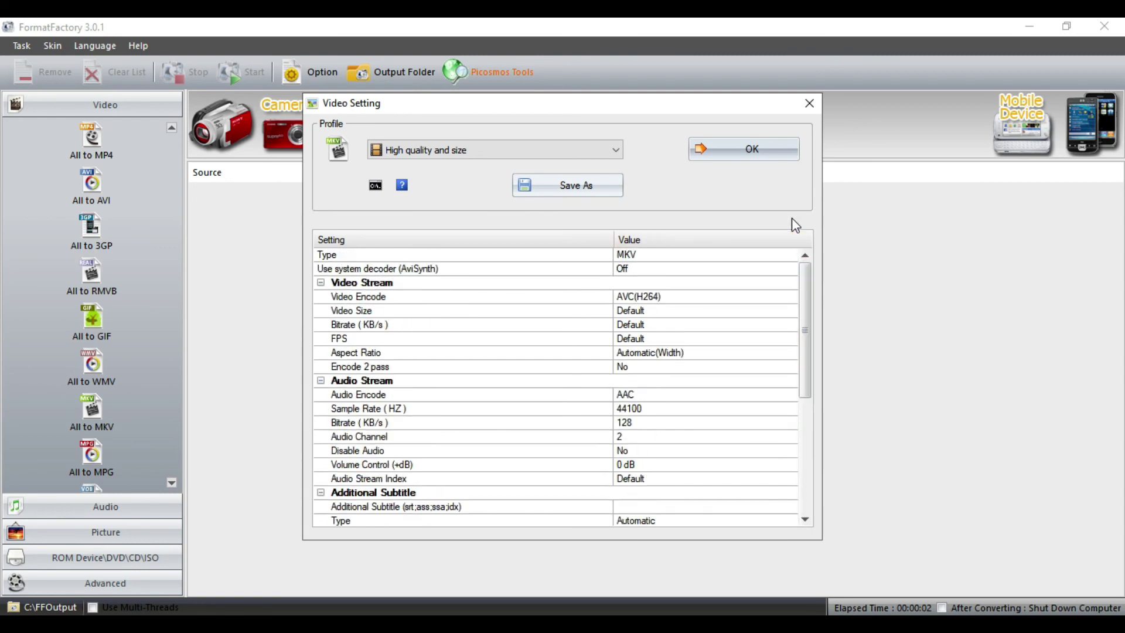
Apply the High quality and size MKV settings and convert un full.mp4 to MKV in C:\FFOutput
left_click(719, 157)
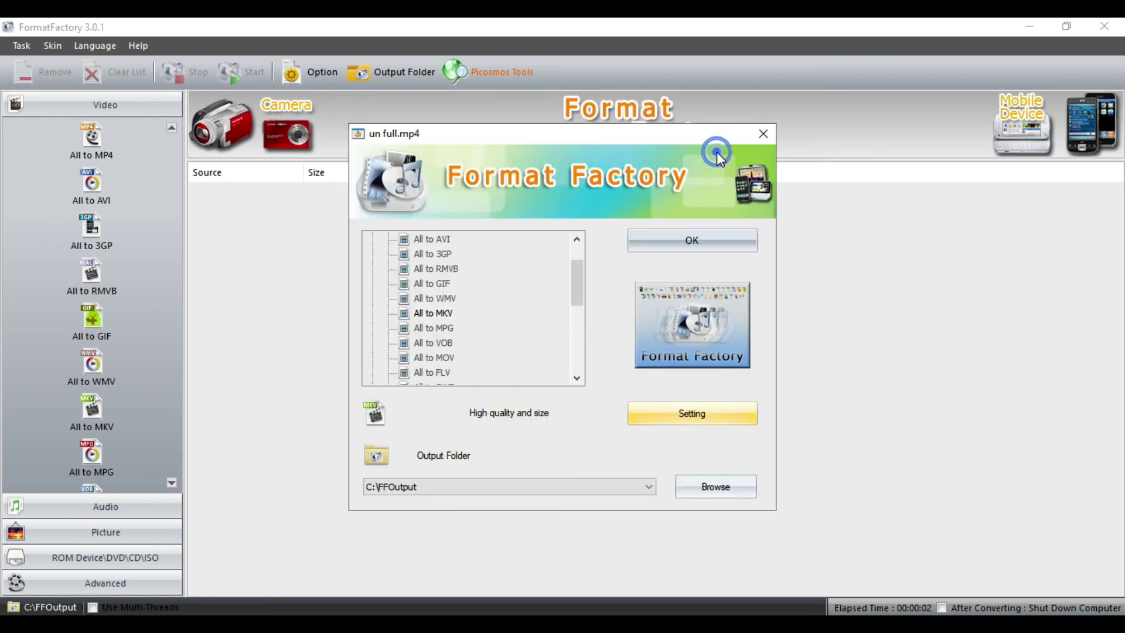
left_click(688, 240)
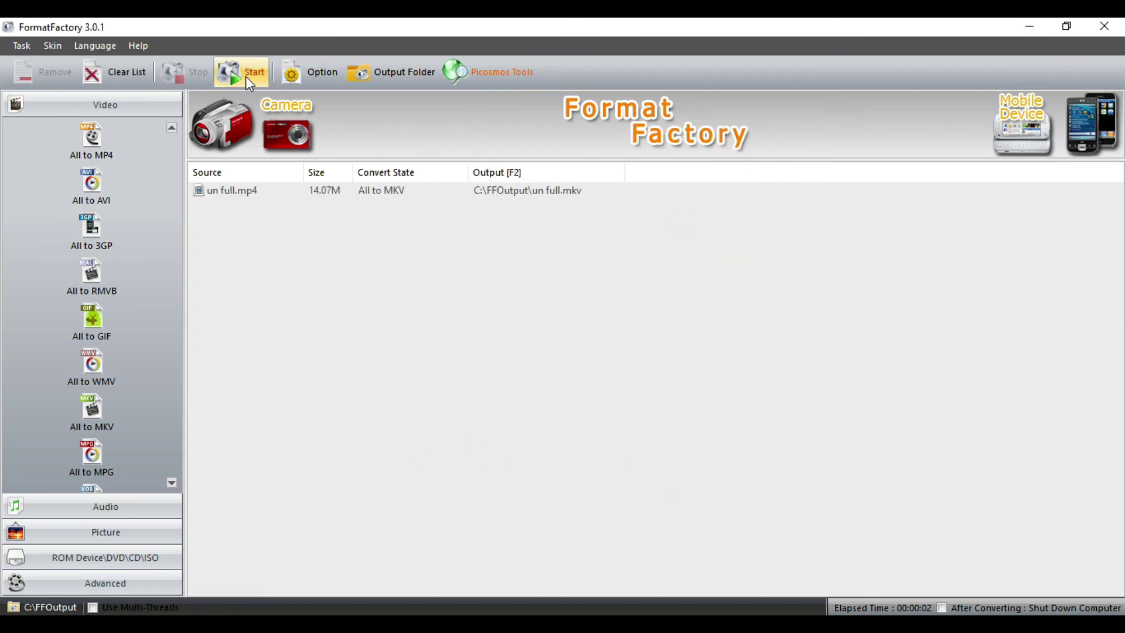
left_click(244, 76)
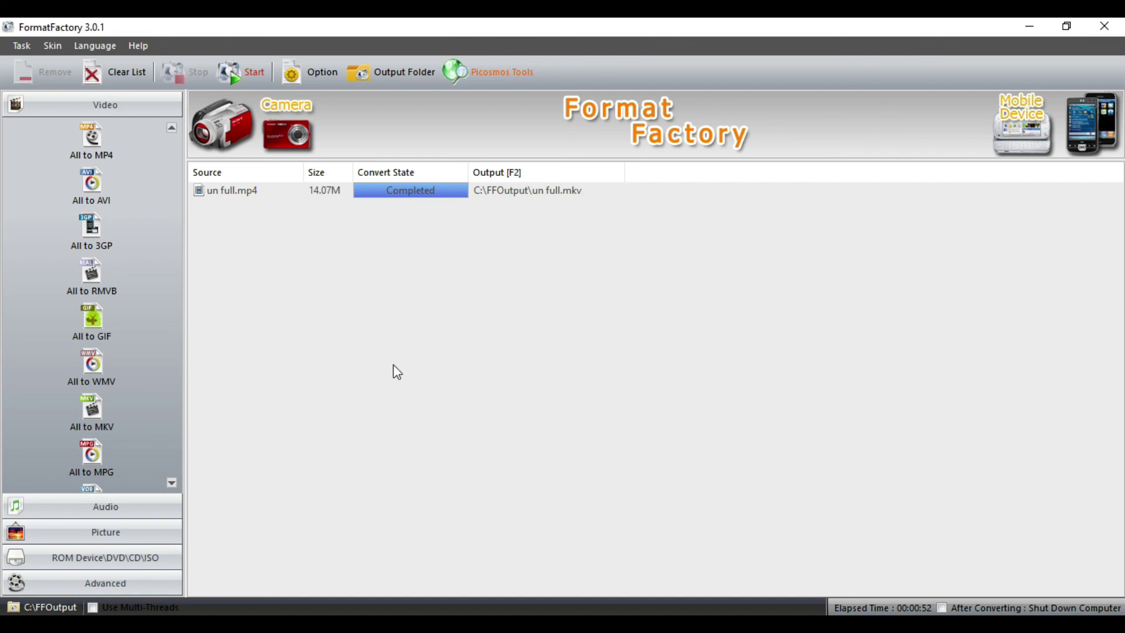
Check the converted un full.mkv in the FFOutput folder and return to the conversion list
left_click(105, 624)
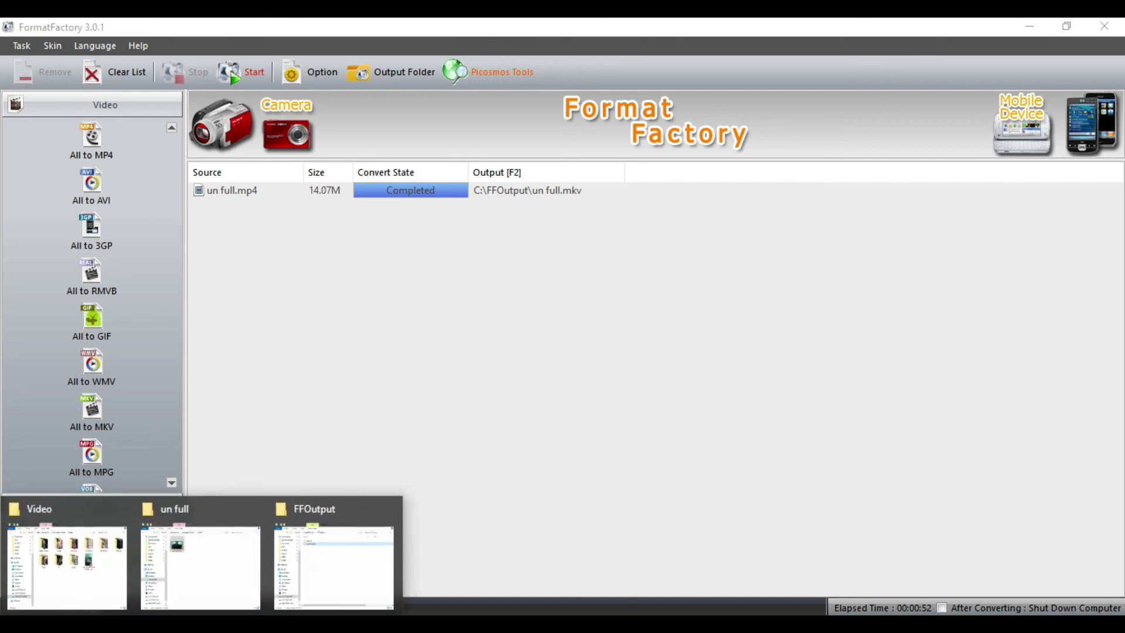
left_click(337, 569)
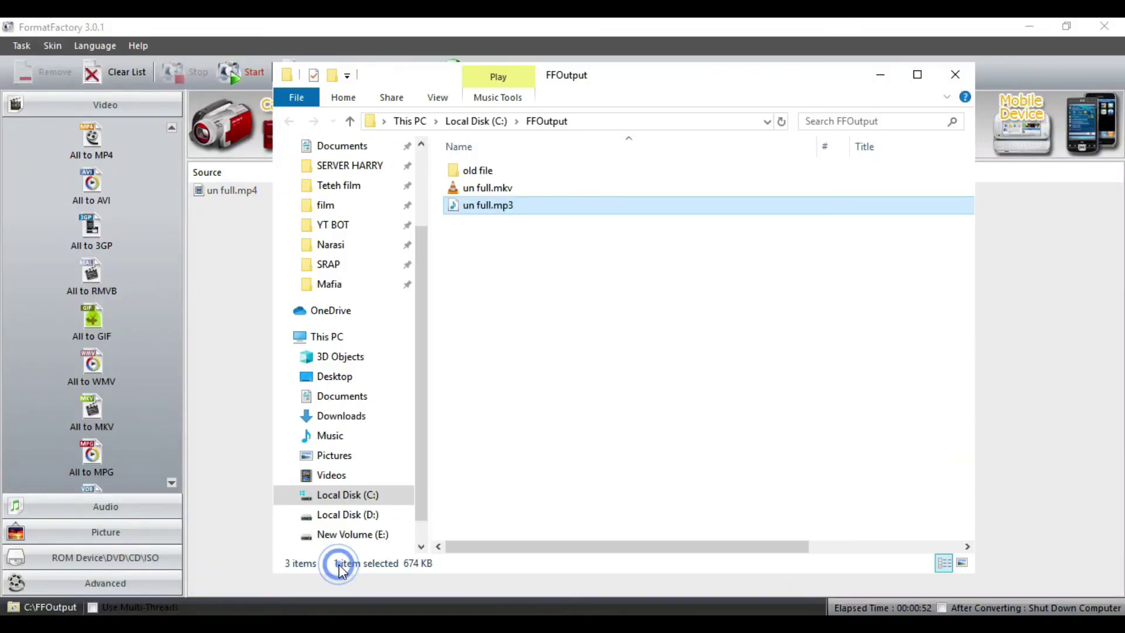
left_click(509, 187)
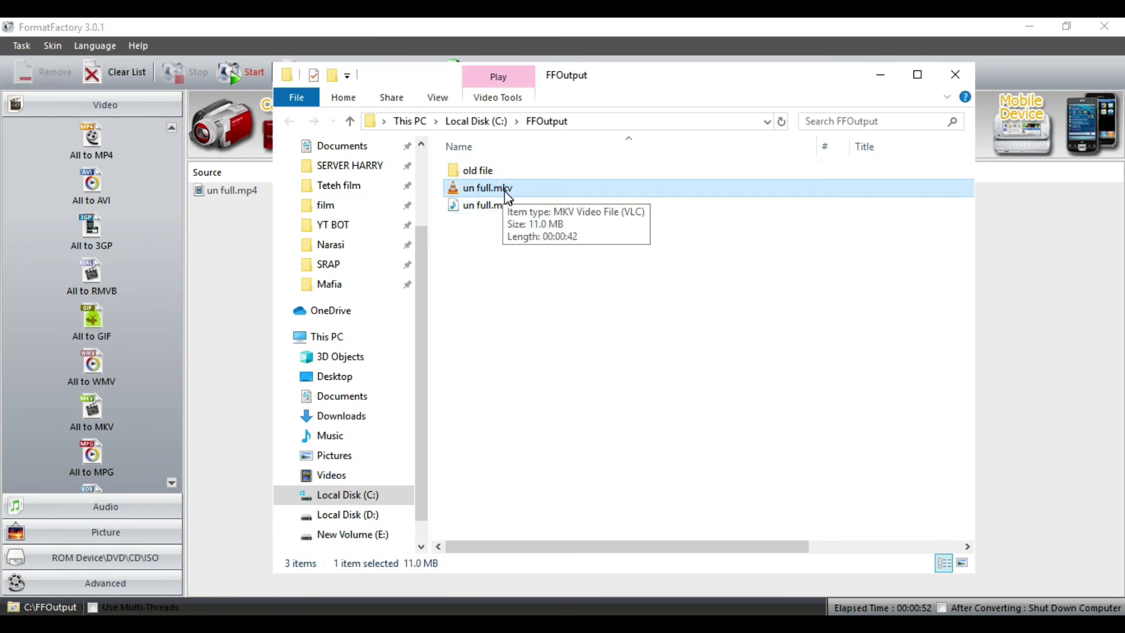
left_click(236, 263)
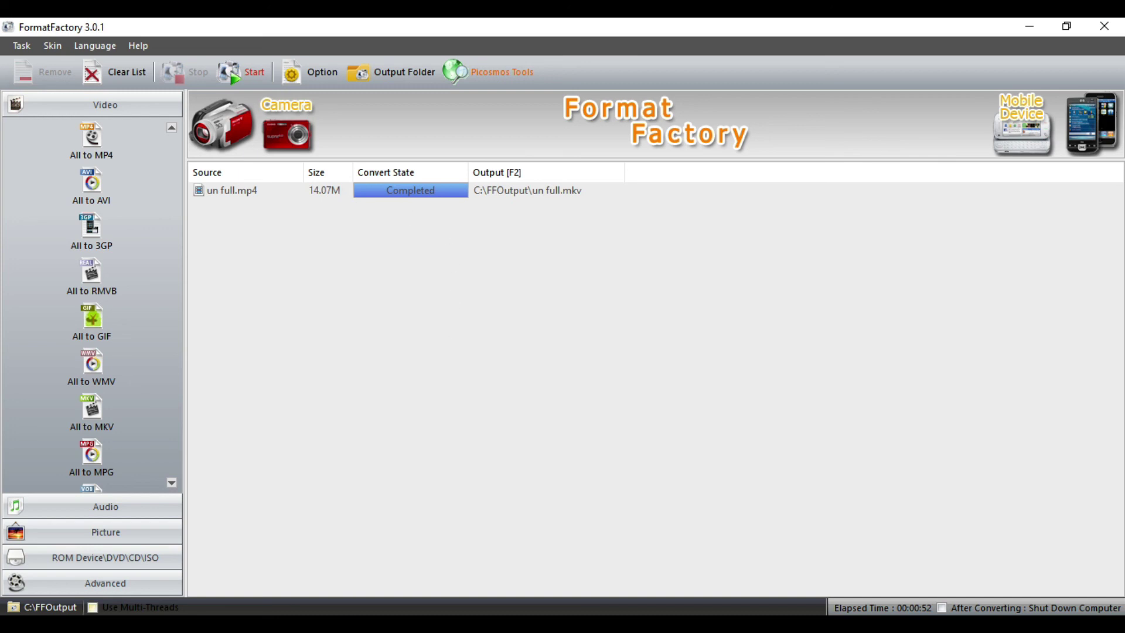
Play un full.mkv from the FFOutput folder, then close the player and minimise the folder window
mouse_move(105, 622)
left_click(350, 551)
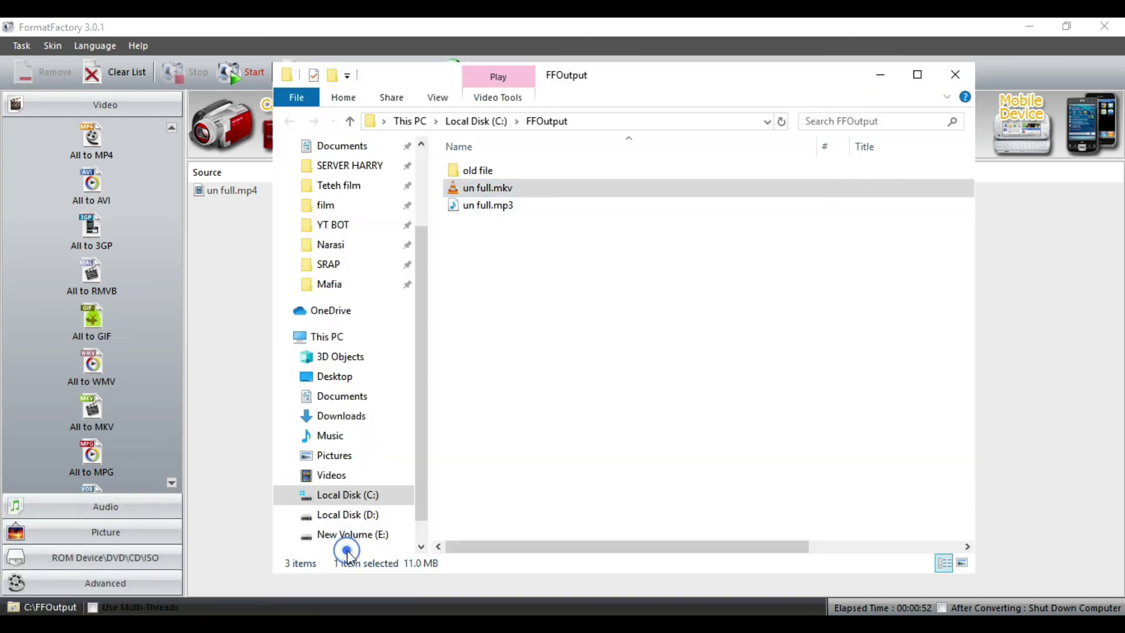
double_click(485, 192)
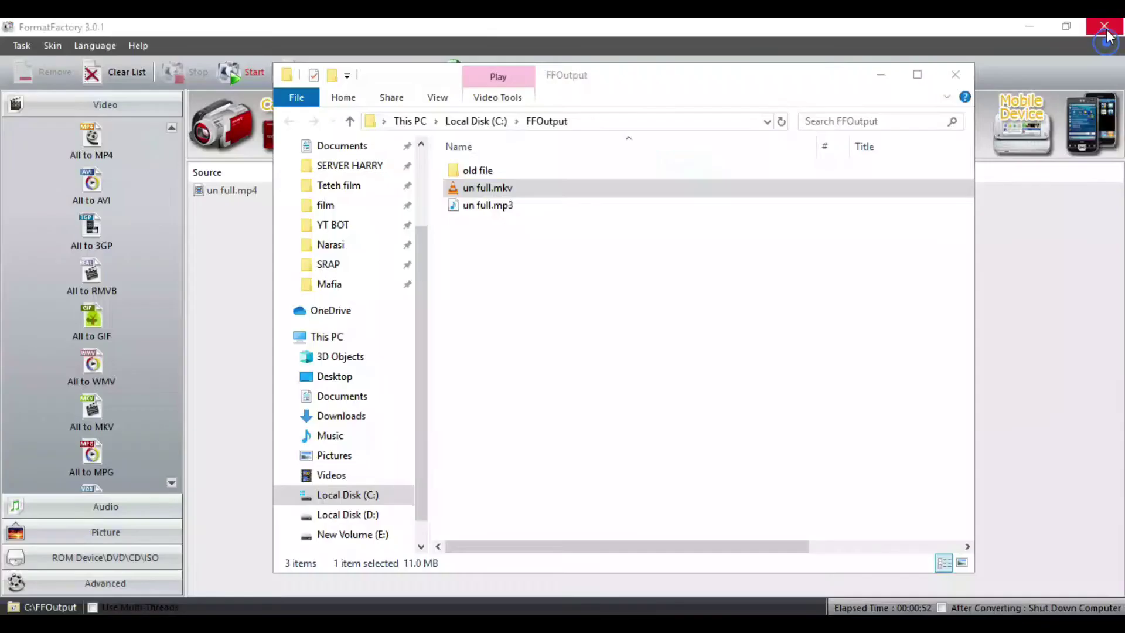
left_click(1104, 26)
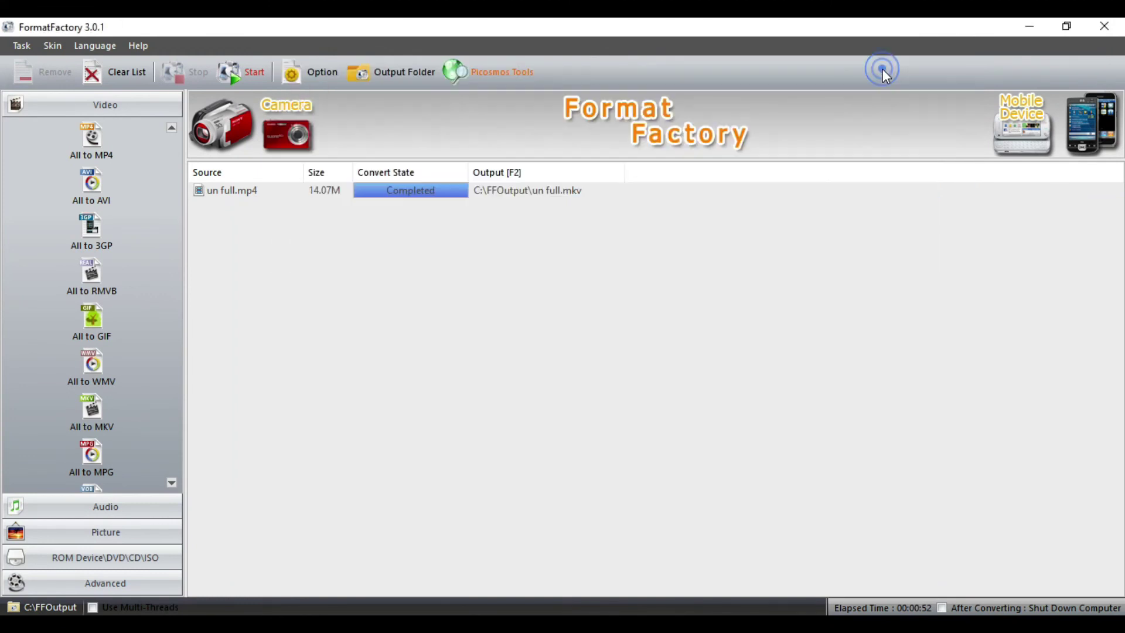
left_click(881, 71)
left_click(1, 74)
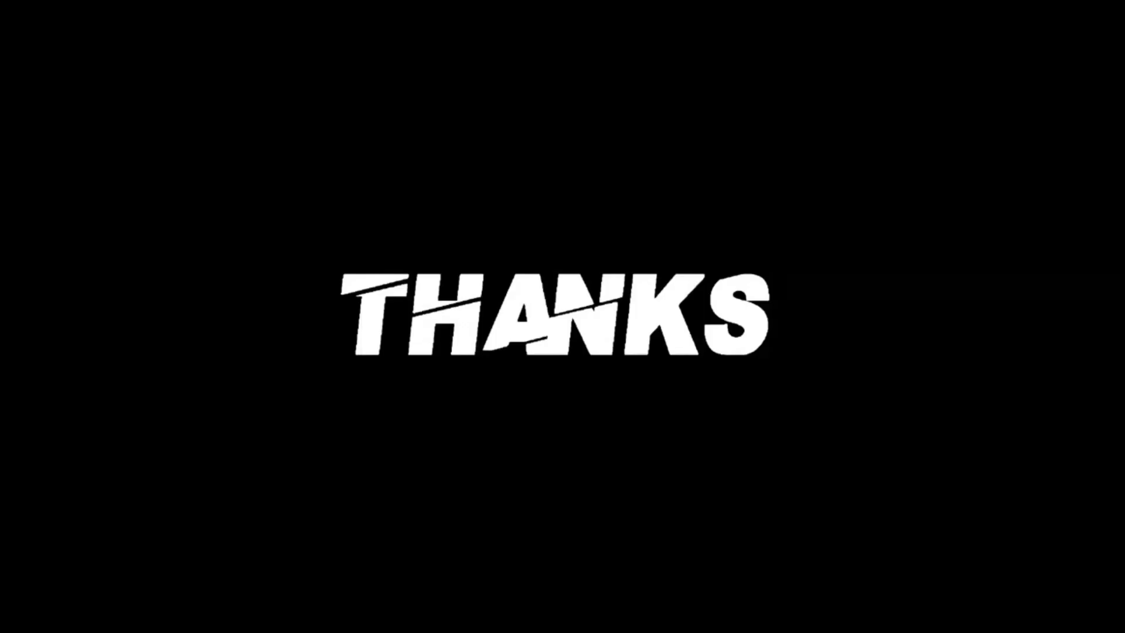